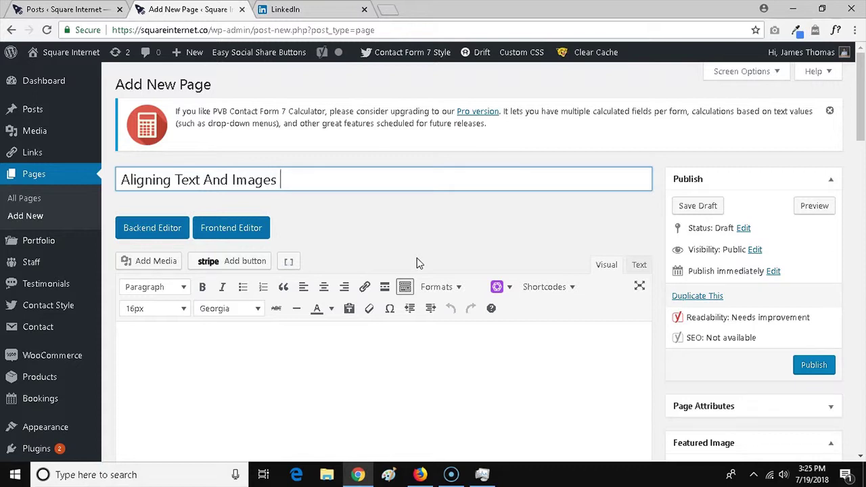
Complete the page title as "Aligning Text And Images In WordPress" and switch the page to the backend editor.
type("ss")
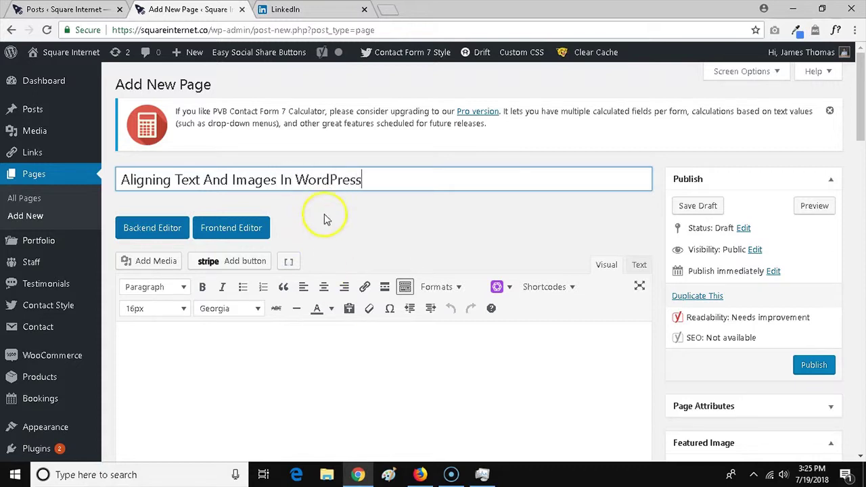
left_click(153, 228)
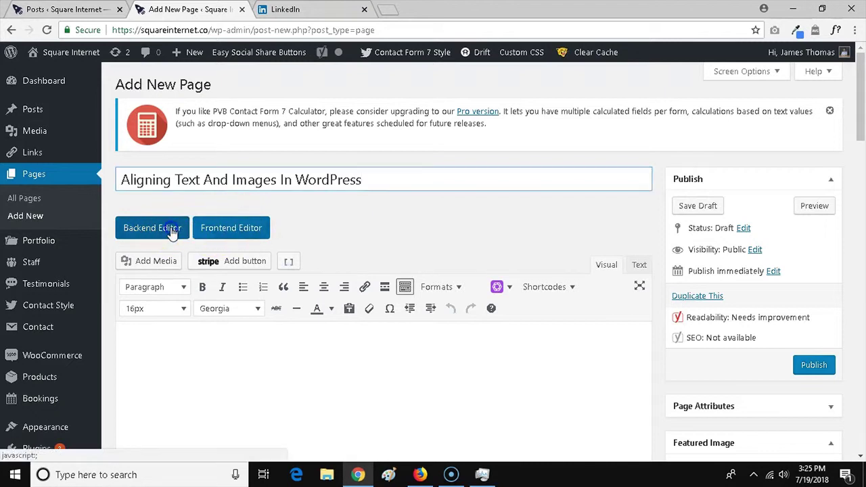
Add a Text Block element to the blank page, finding it with the search term "text".
scroll(357, 178, "down", 2)
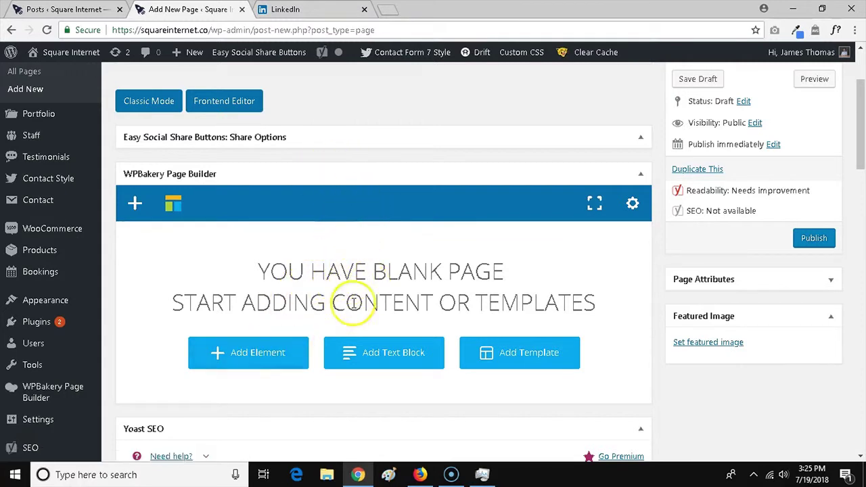
left_click(293, 306)
left_click(275, 173)
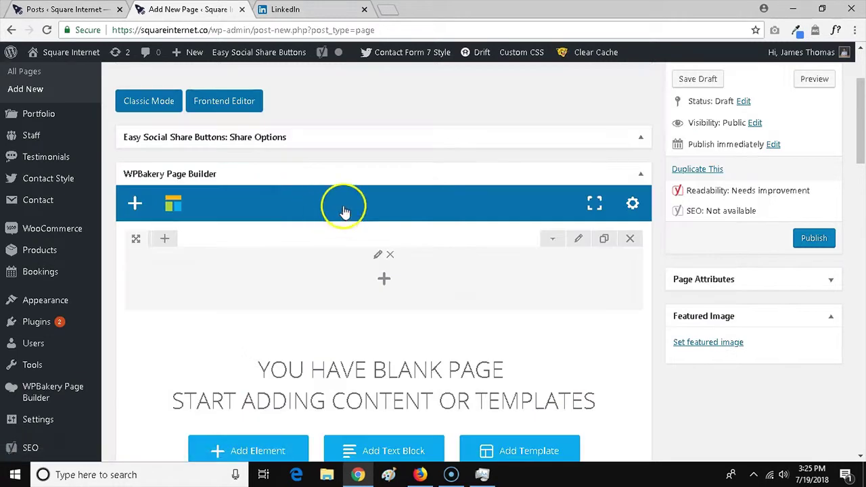
left_click(385, 281)
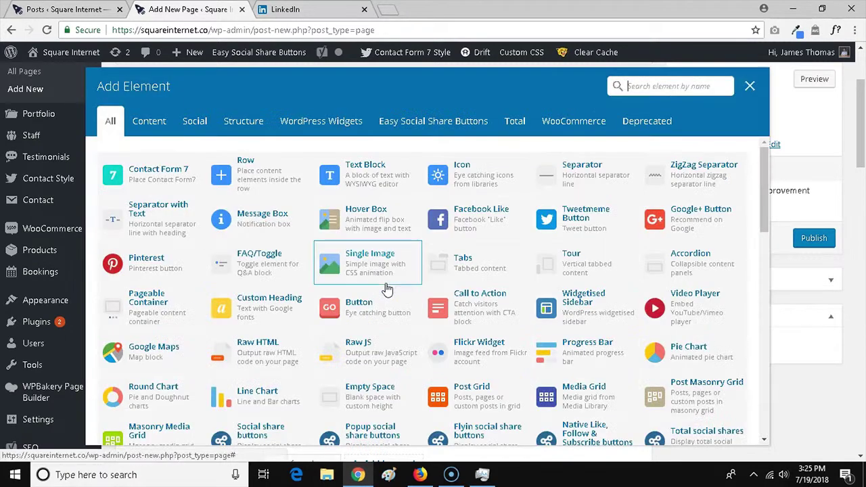
type("text")
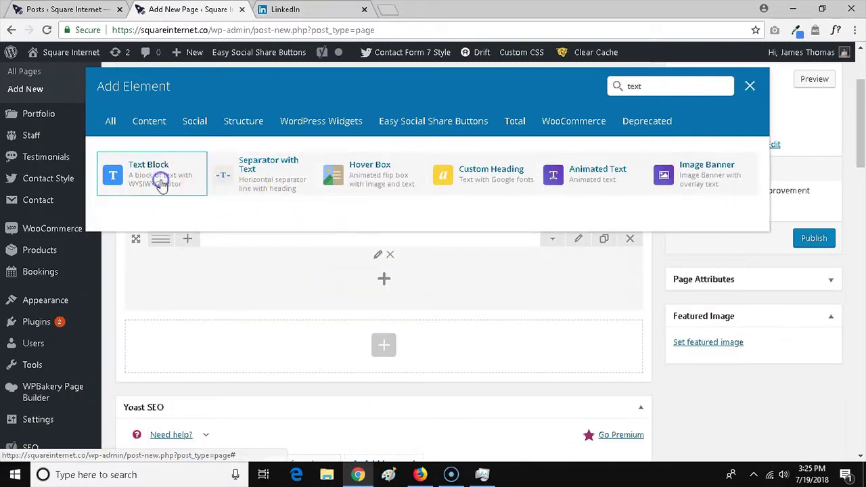
left_click(161, 184)
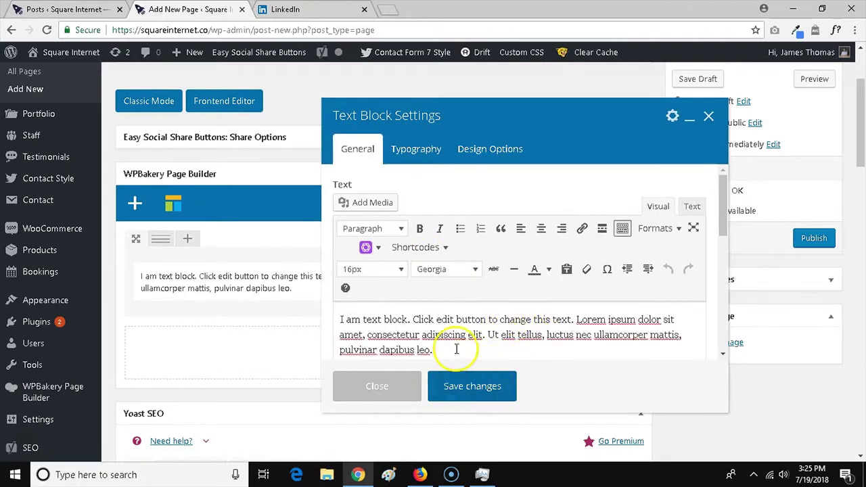
Insert the line "Heading One" above the sample paragraph in the text block.
left_click_drag(456, 349, 341, 319)
key("Left")
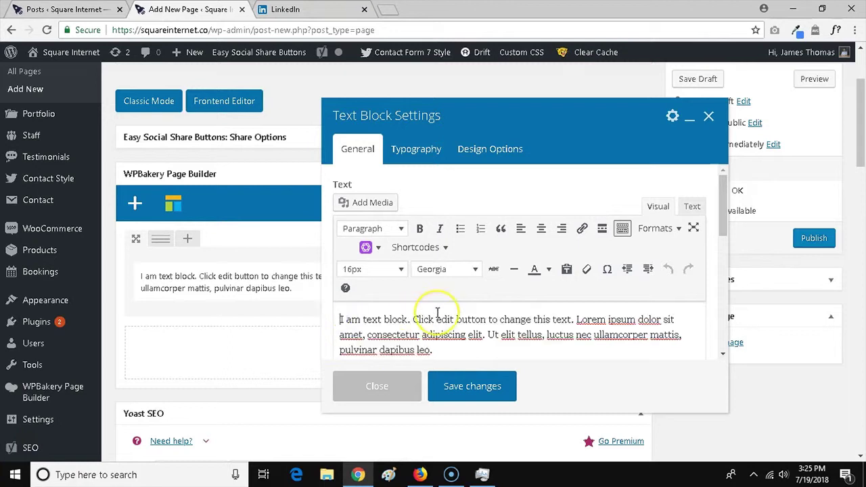
key("Return")
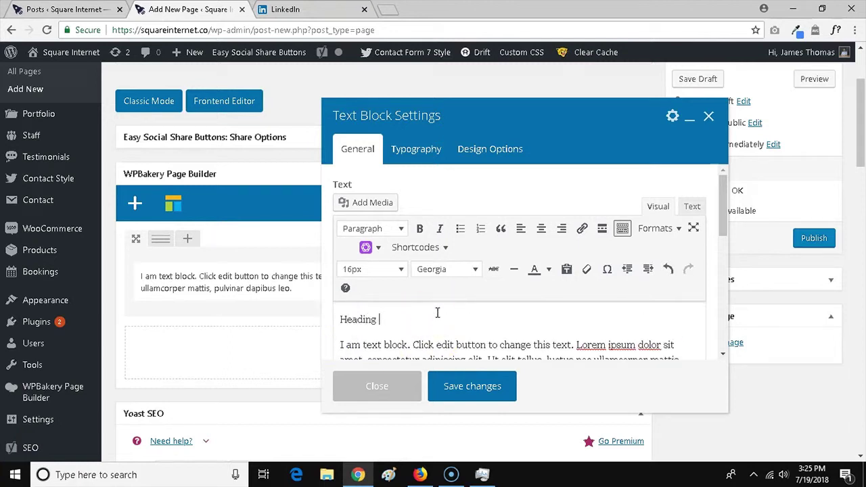
Format the "Heading One" line as Heading 1 and preview the page with the saved text block.
triple_click(408, 321)
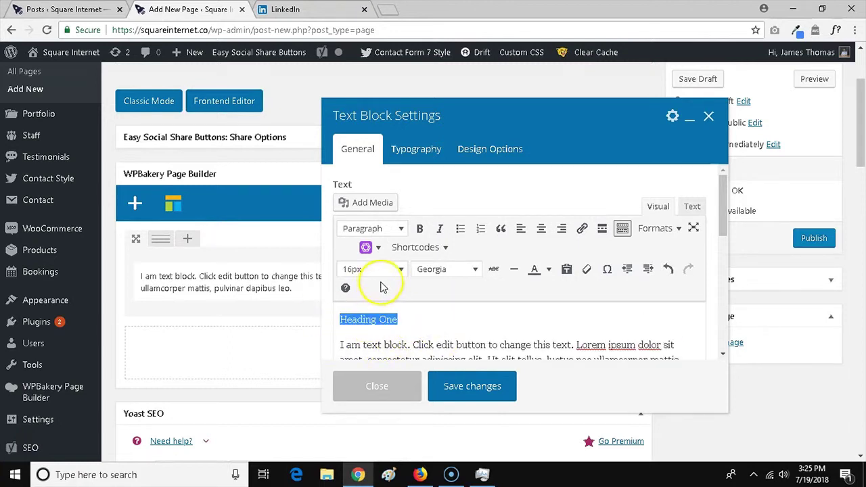
left_click(372, 228)
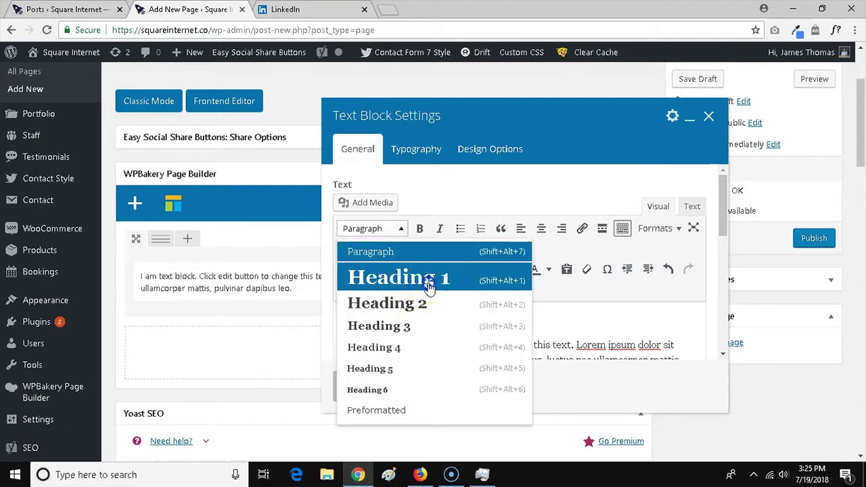
left_click(419, 280)
left_click(708, 116)
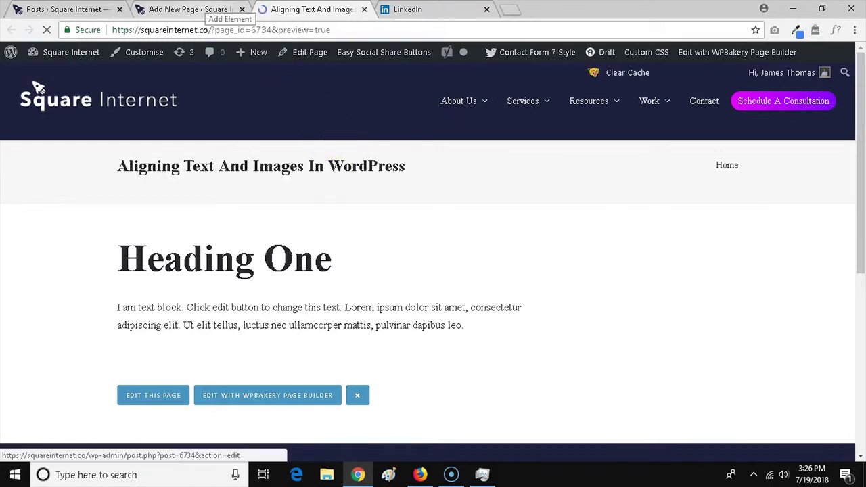
Return to the page editor and add a Single Image element below the text block, searching for "image".
left_click(236, 10)
left_click(383, 336)
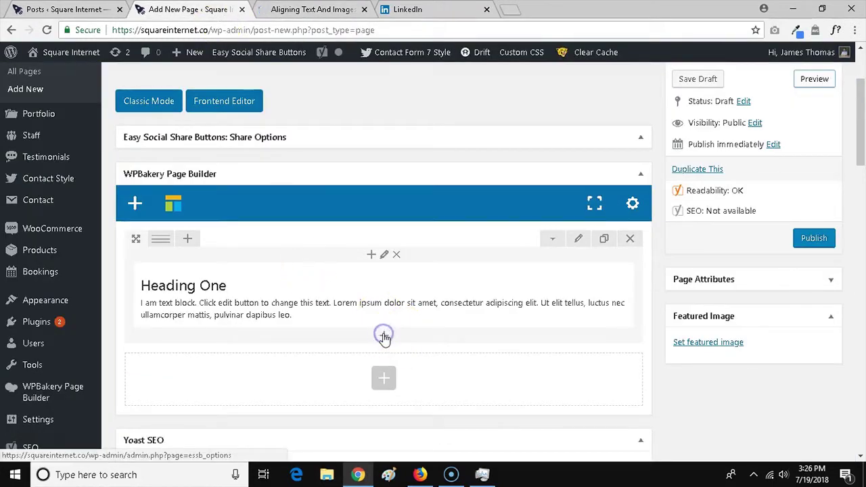
left_click(383, 338)
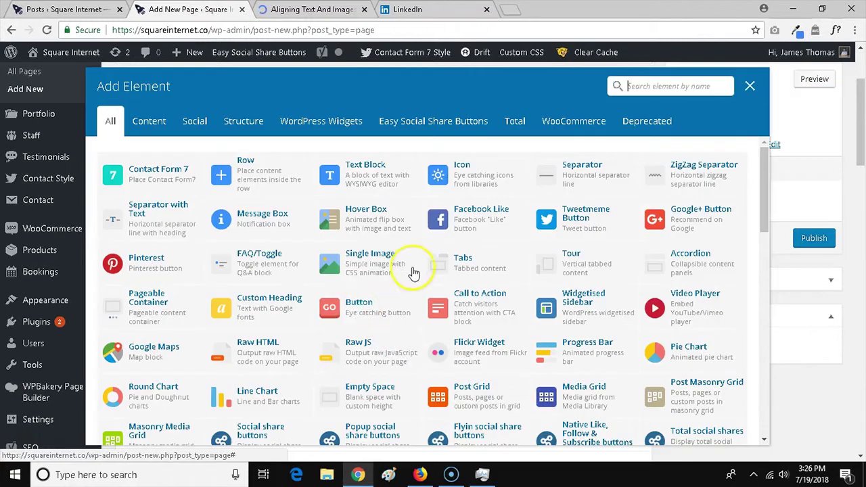
type("m")
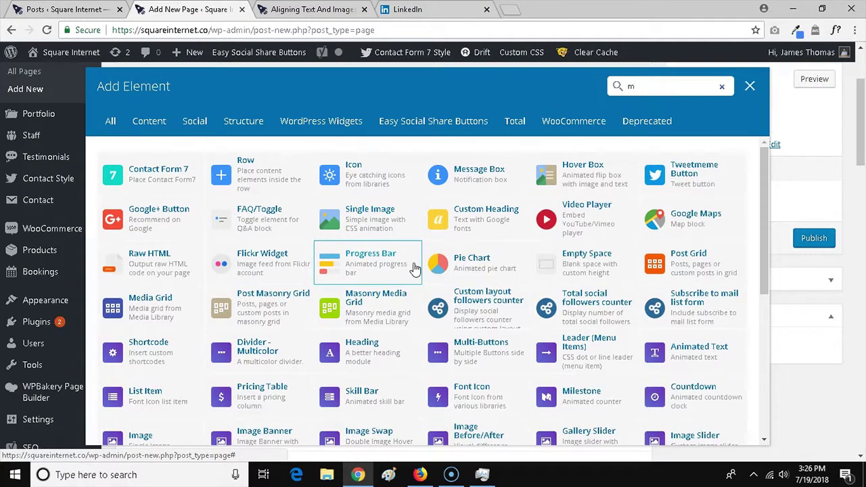
key("BackSpace")
type("image")
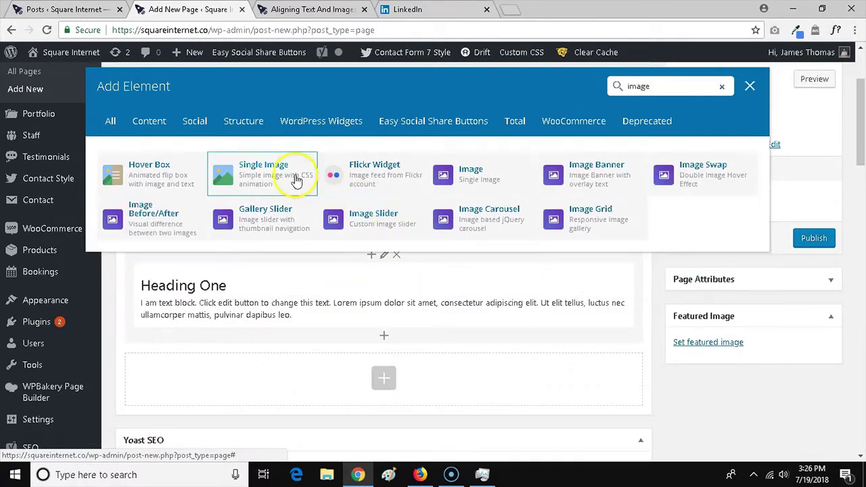
left_click(293, 176)
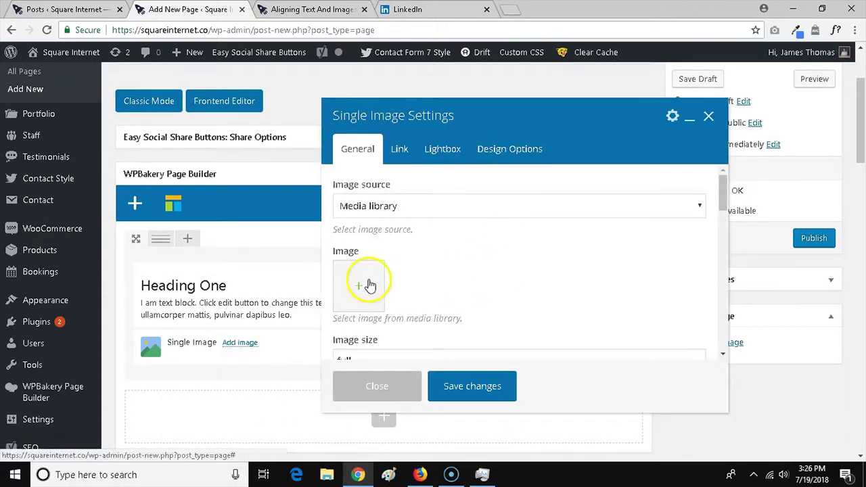
Set the rocket picture Square-Stripe-1.png from the media library as the single image and save the element.
left_click(376, 273)
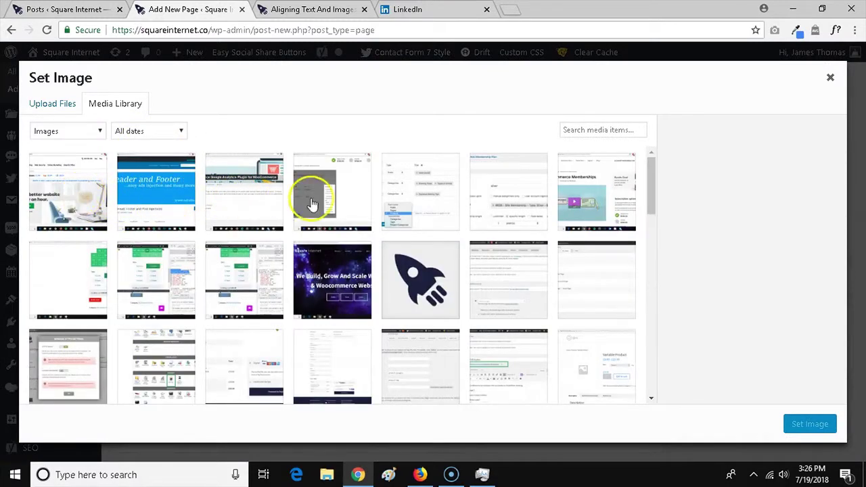
left_click(425, 280)
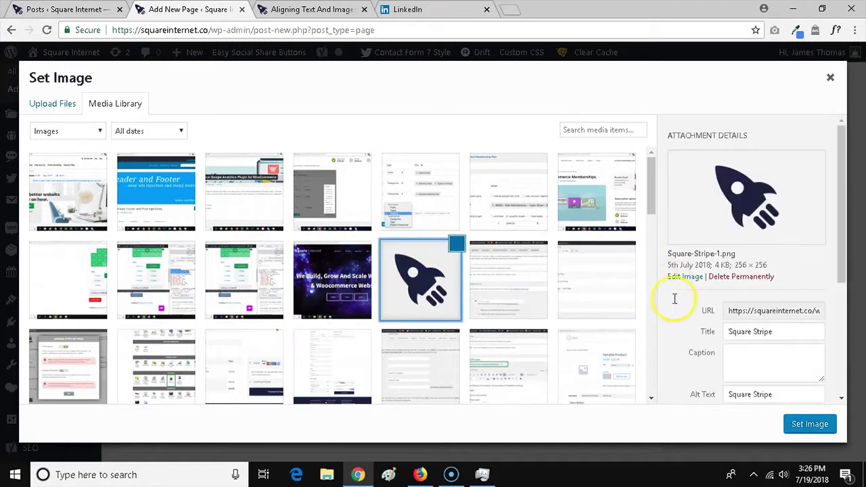
left_click(564, 248)
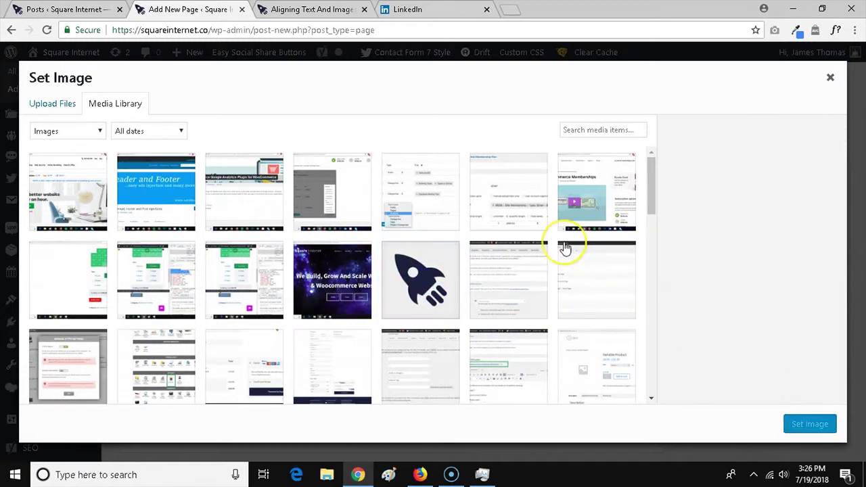
key("Return")
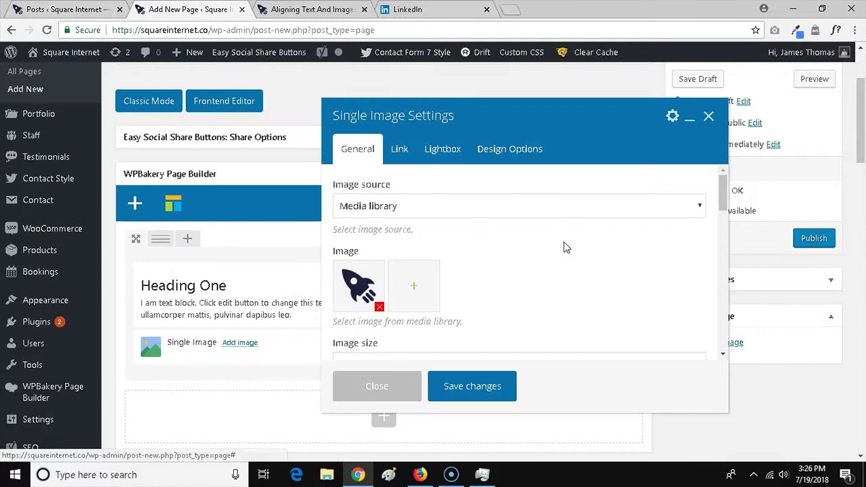
left_click(491, 387)
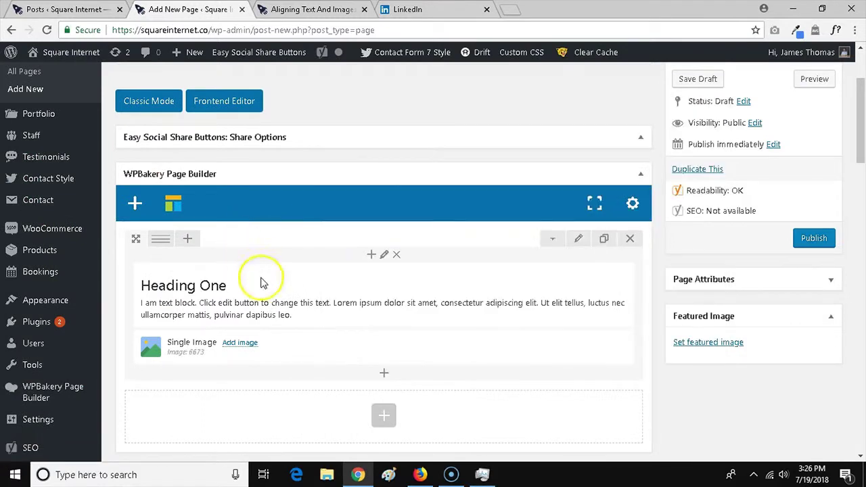
Preview the page and examine how the heading, paragraph and rocket image are aligned.
left_click(818, 81)
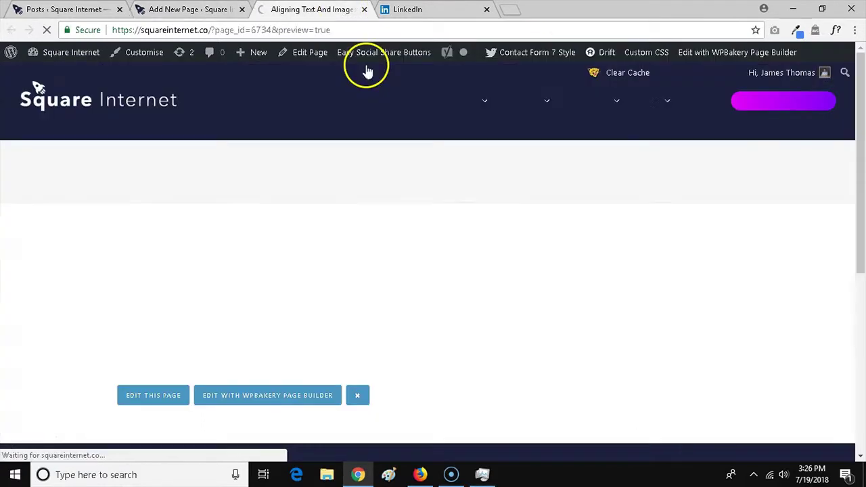
mouse_move(381, 136)
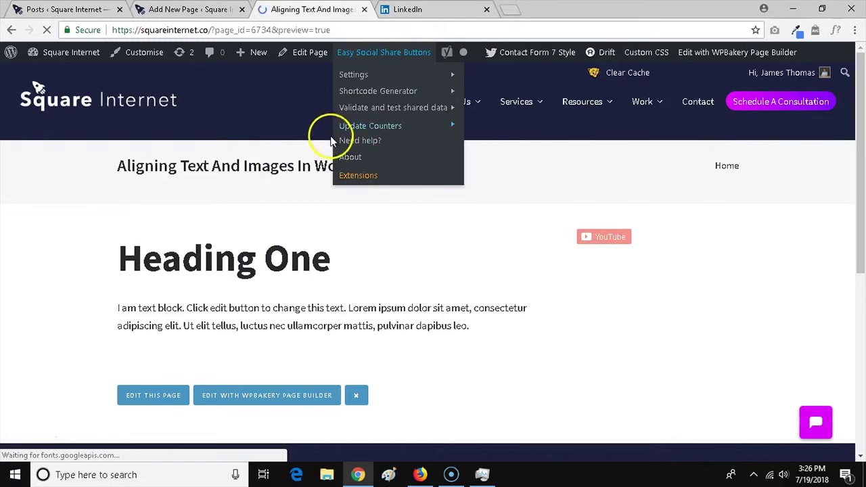
scroll(464, 196, "down", 3)
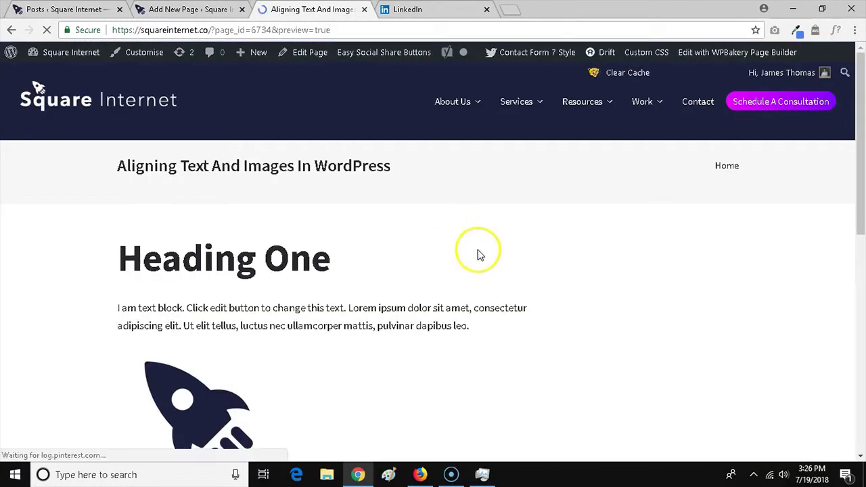
scroll(487, 236, "down", 2)
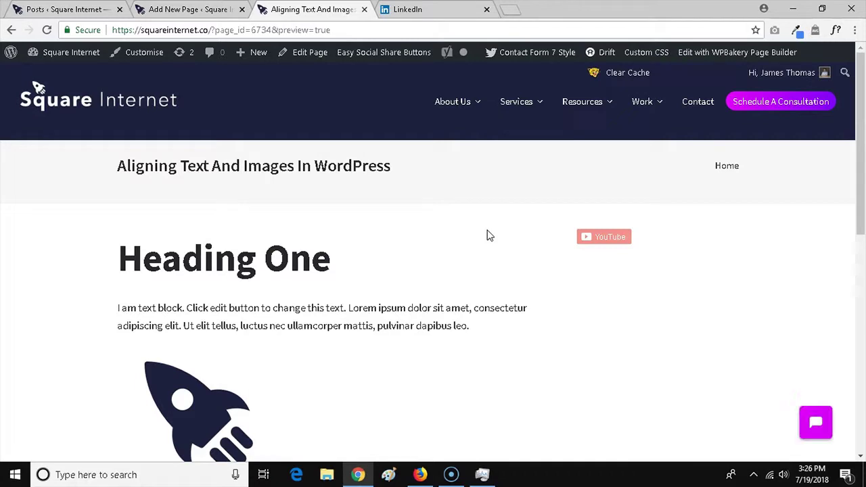
left_click(390, 240)
scroll(247, 286, "down", 2)
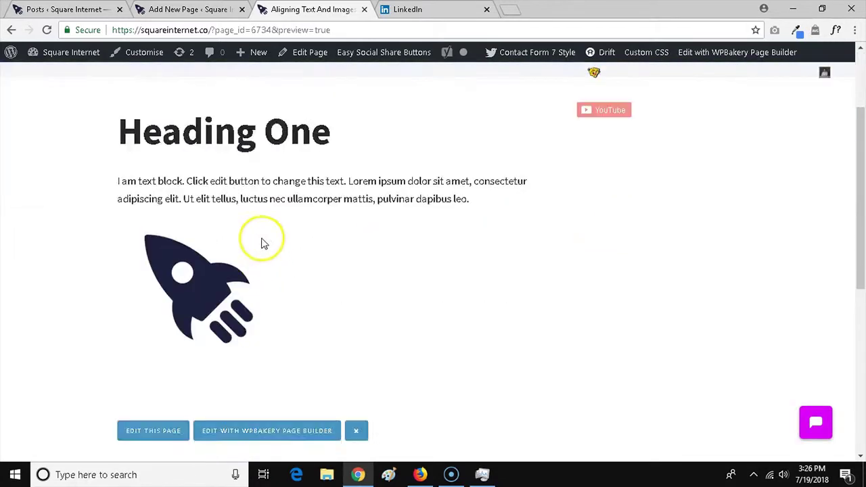
scroll(261, 244, "up", 2)
scroll(264, 264, "down", 2)
scroll(260, 274, "up", 2)
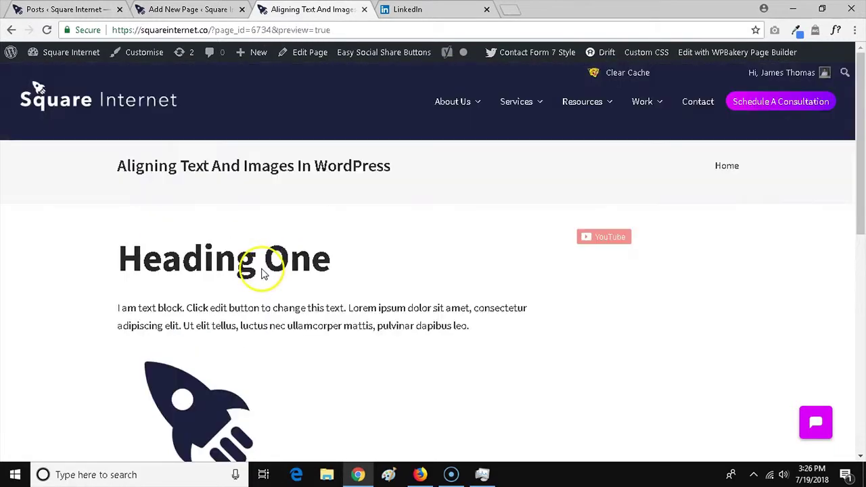
scroll(284, 271, "down", 2)
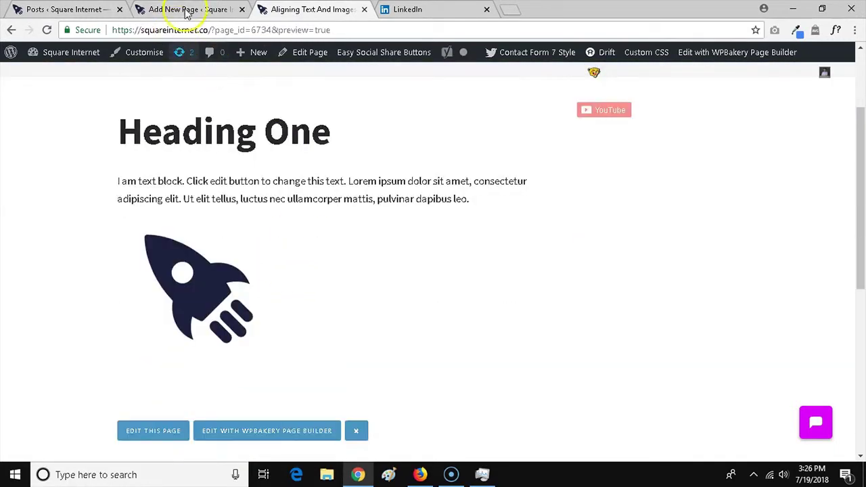
Go back to the page editor and review the heading and paragraph in the text block's settings, closing them without changes.
left_click(187, 12)
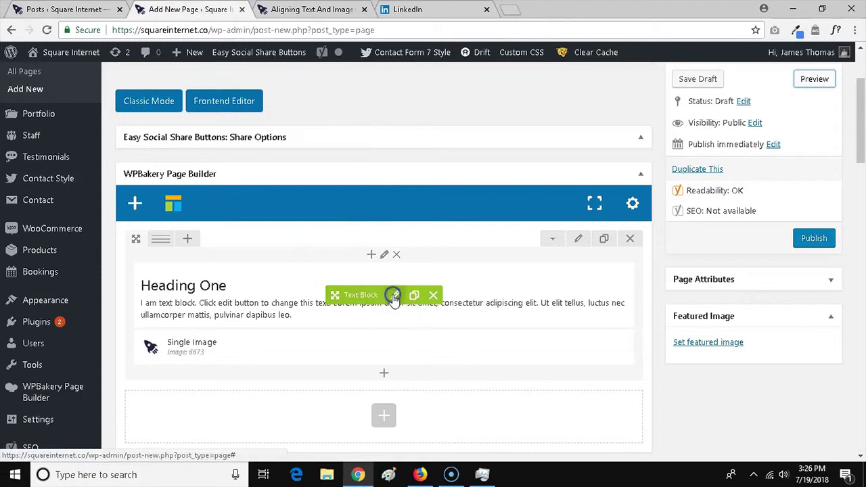
left_click(393, 296)
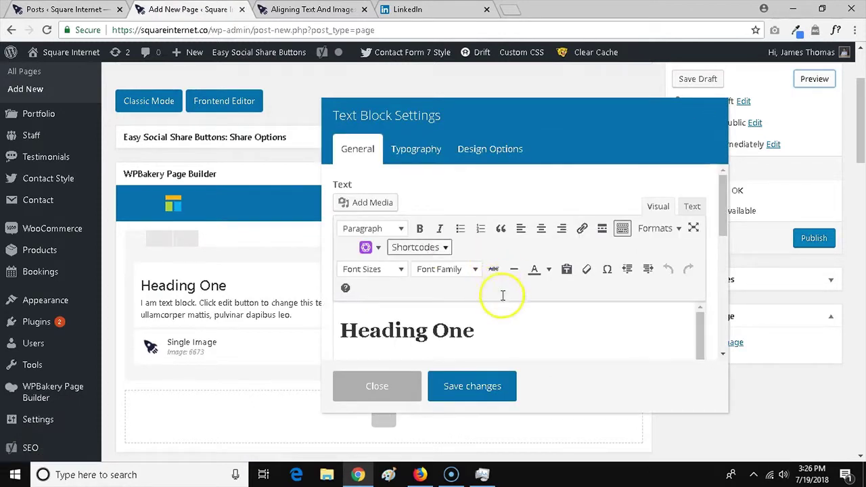
scroll(503, 294, "down", 2)
left_click(531, 313)
scroll(518, 288, "up", 1)
scroll(518, 289, "up", 1)
scroll(493, 273, "down", 1)
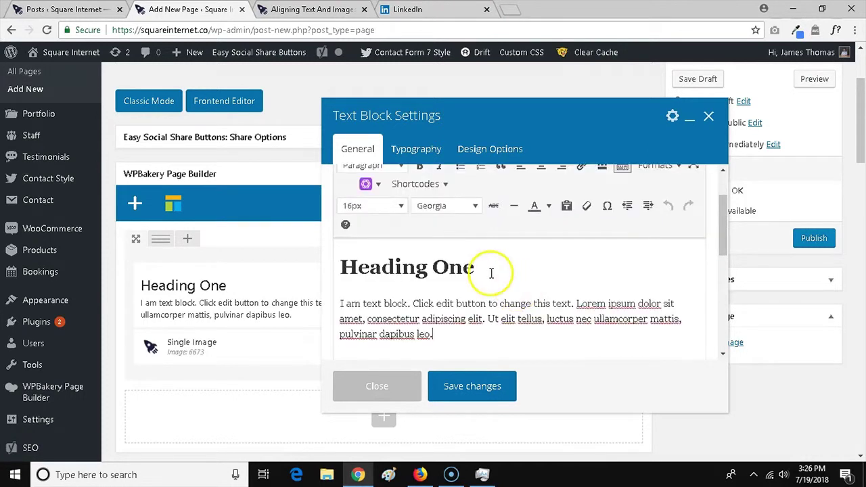
left_click(475, 267)
left_click(341, 267, "shift")
scroll(496, 293, "up", 1)
scroll(497, 294, "down", 2)
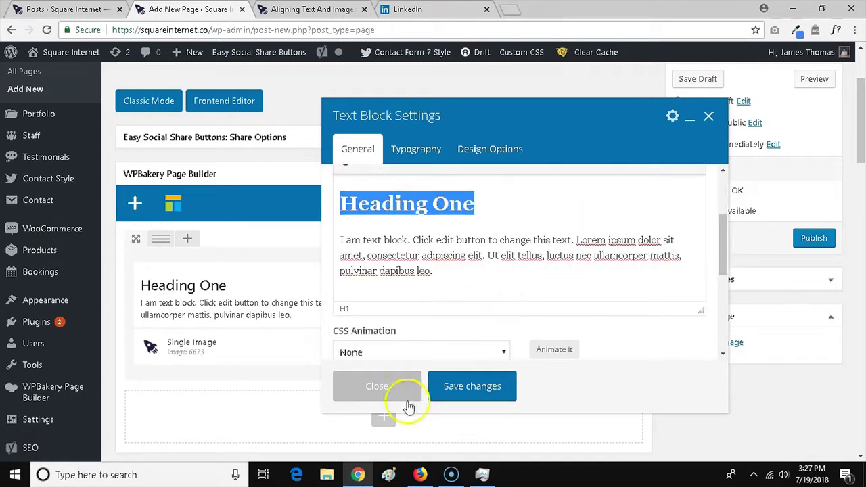
left_click(397, 386)
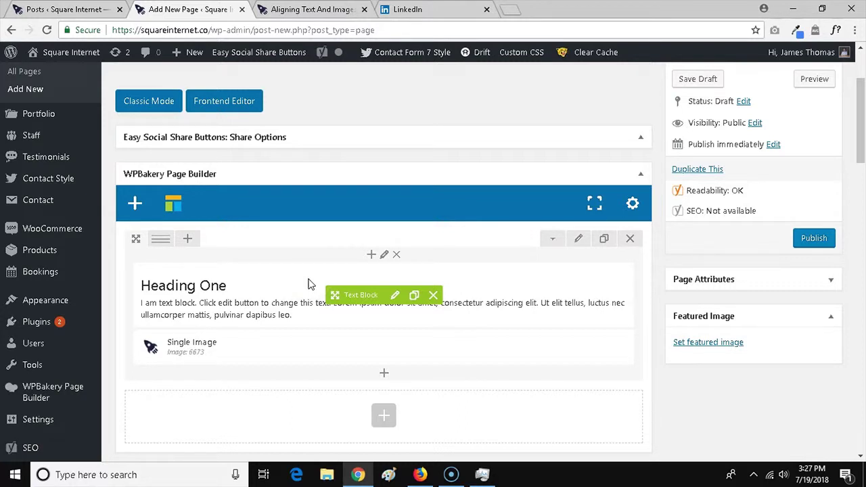
left_click(396, 295)
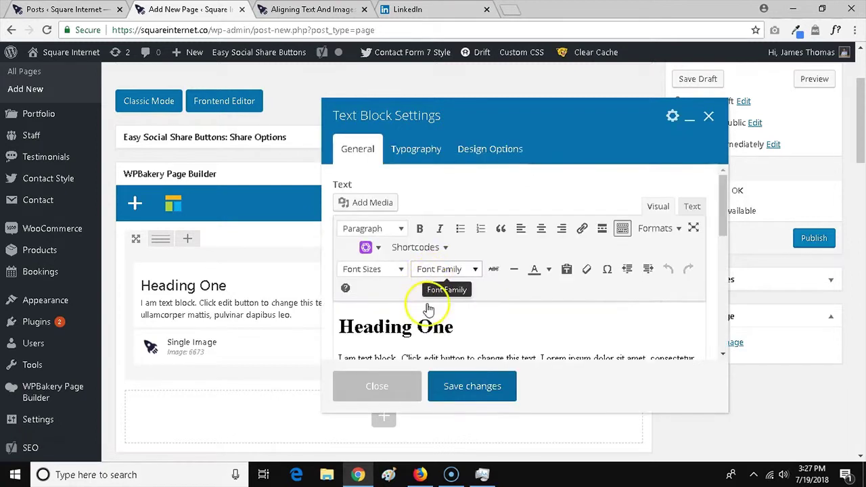
left_click_drag(477, 329, 353, 327)
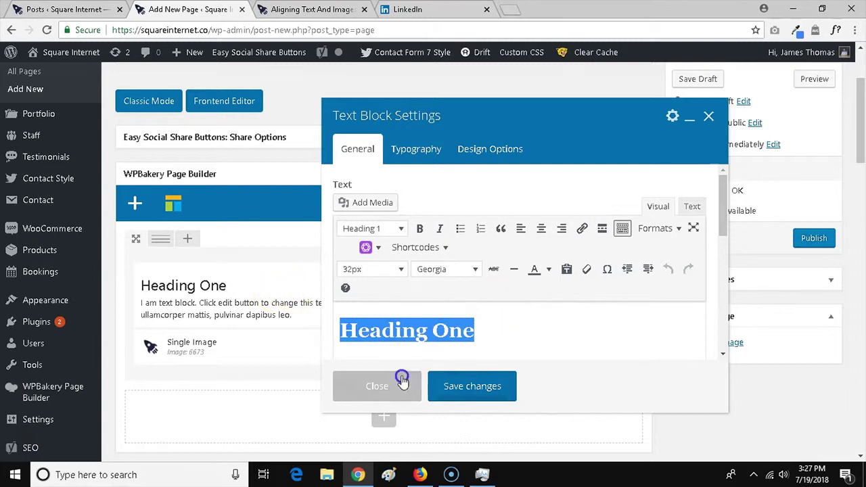
left_click_drag(398, 379, 382, 331)
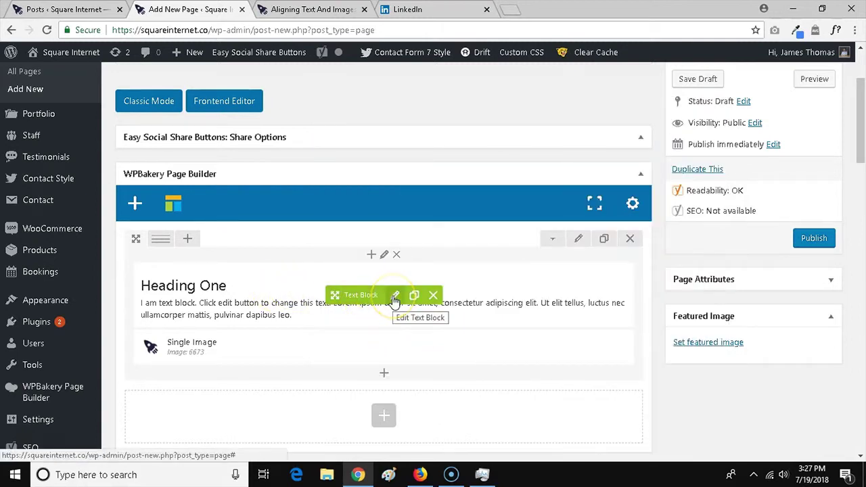
Center-align the "Heading One" heading inside the text block.
left_click(393, 297)
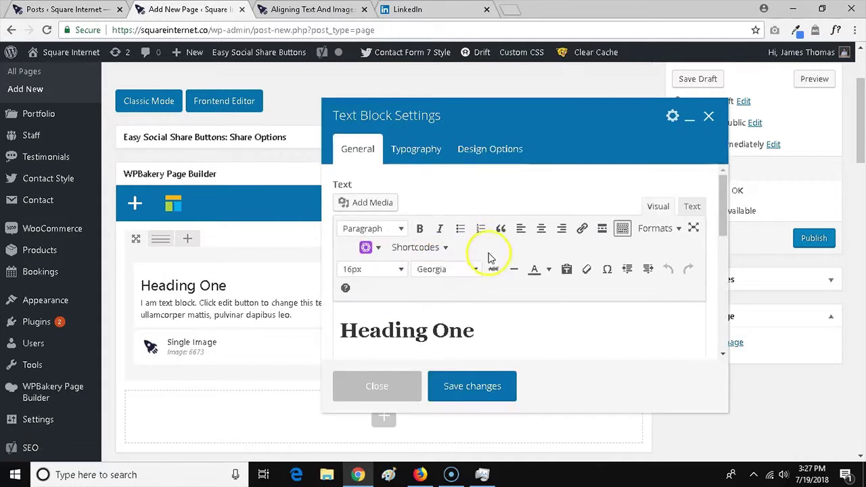
scroll(534, 286, "down", 2)
scroll(507, 286, "up", 2)
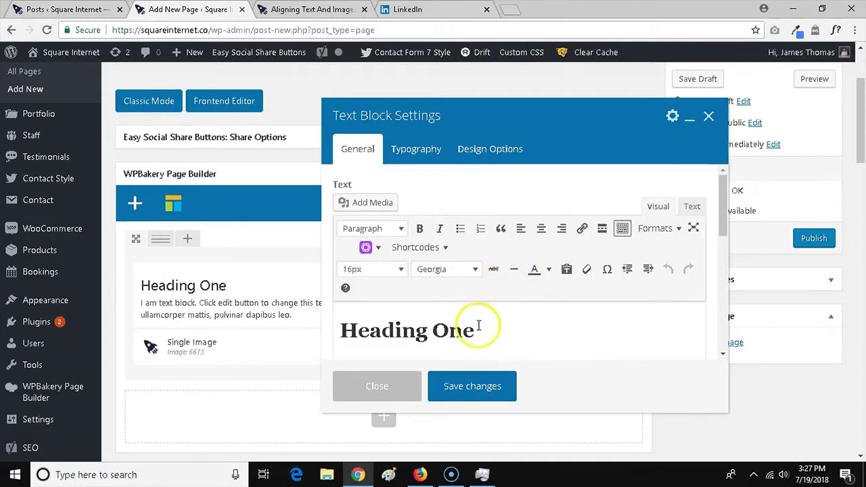
left_click_drag(475, 330, 343, 328)
left_click(541, 228)
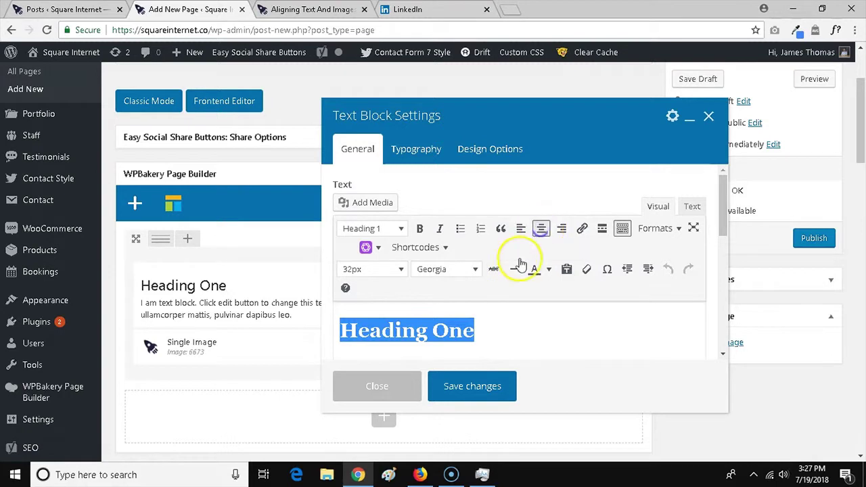
Center-align the paragraph under the heading and save the text block.
scroll(516, 268, "down", 1)
left_click_drag(447, 329, 332, 303)
scroll(470, 299, "up", 1)
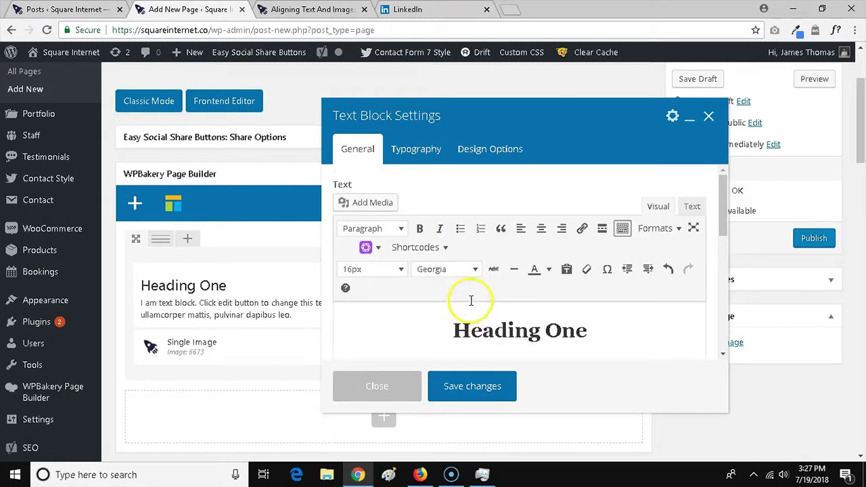
left_click(541, 229)
left_click(491, 385)
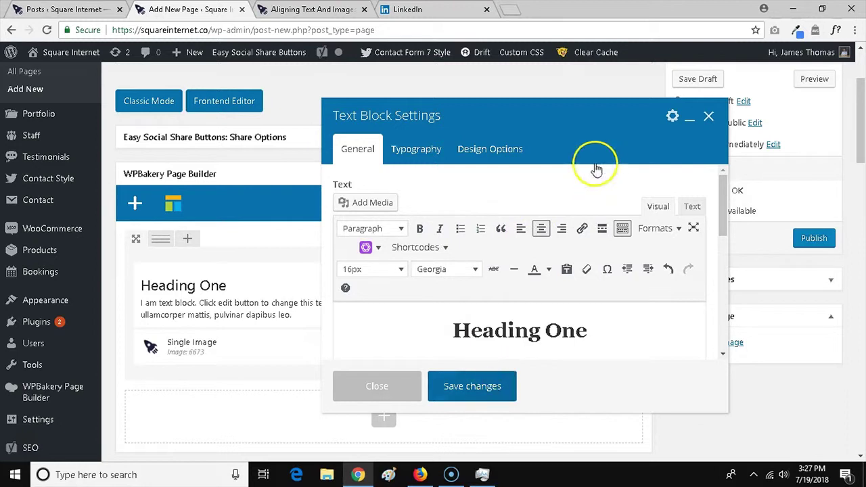
Preview the page to check the alignment of the heading and paragraph, and return to the page editor.
left_click(814, 80)
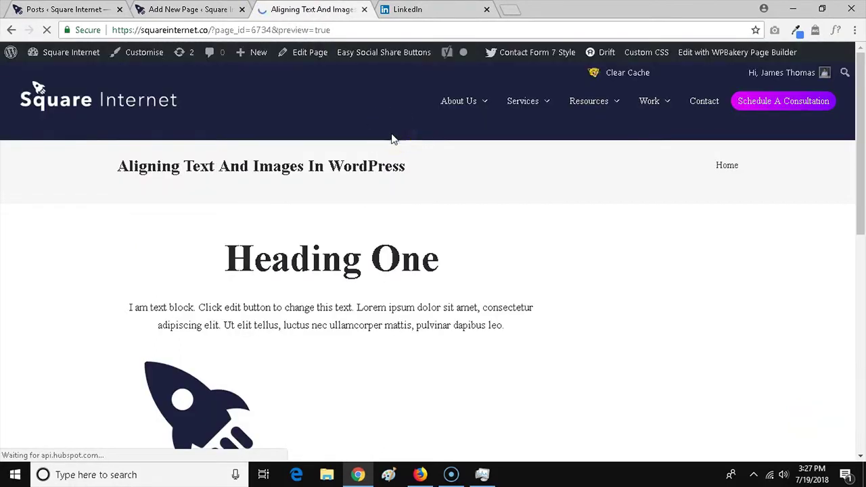
scroll(389, 203, "down", 1)
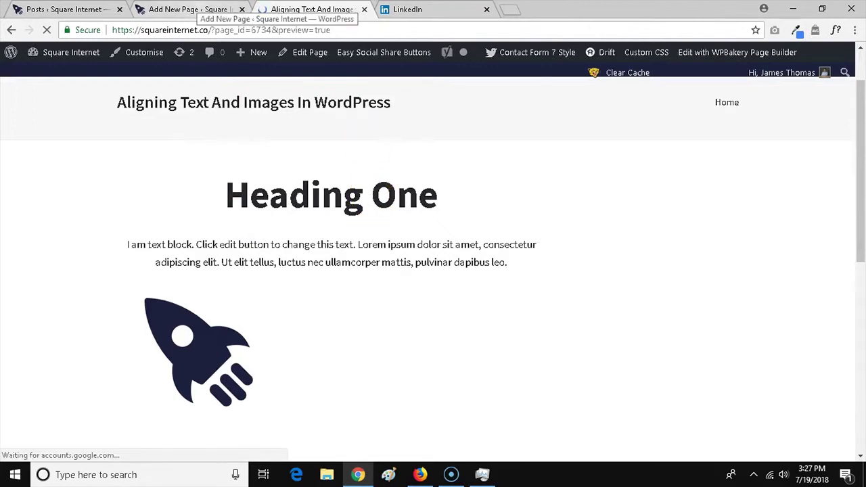
left_click(196, 10)
Set the row's stretch option to "Stretch row and content" and save the row settings.
left_click(574, 240)
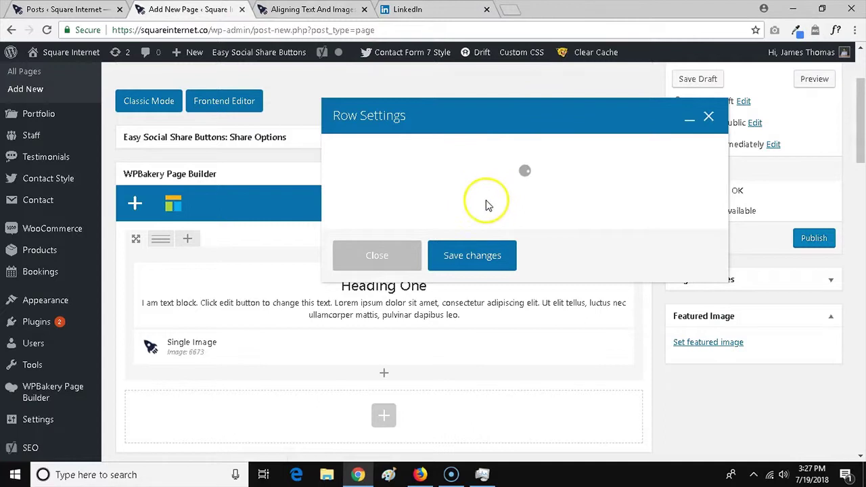
scroll(474, 210, "down", 5)
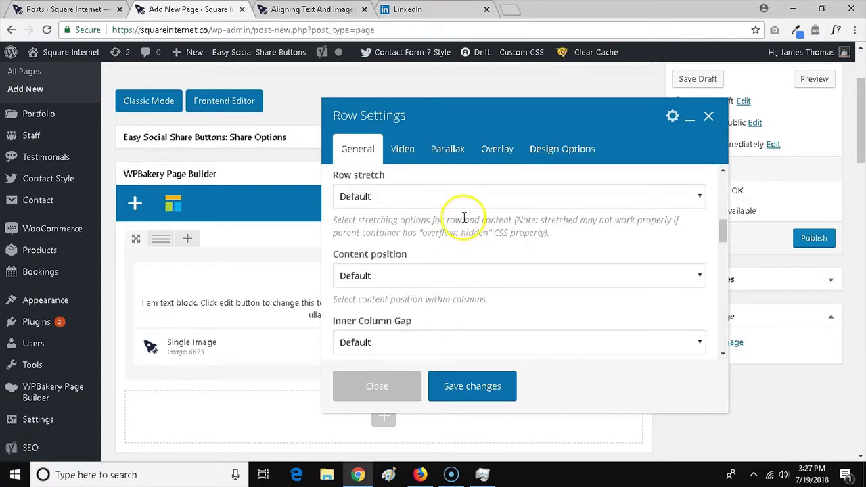
scroll(464, 218, "up", 1)
left_click(422, 258)
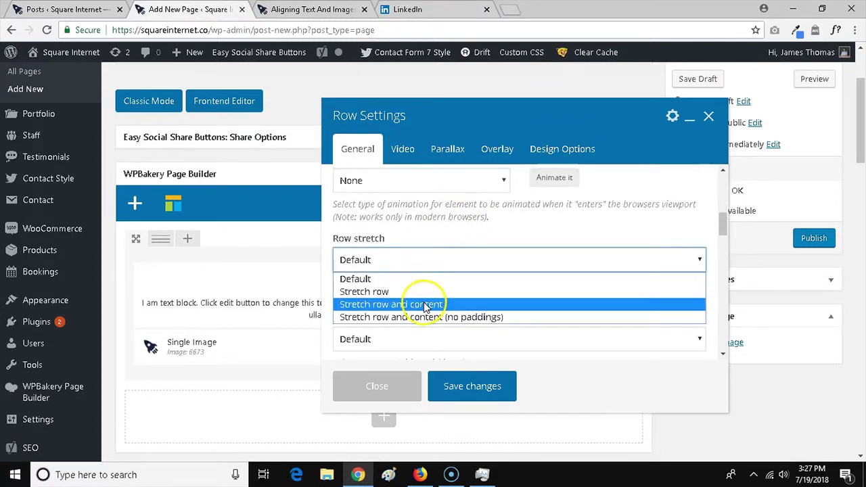
left_click(421, 304)
left_click(472, 386)
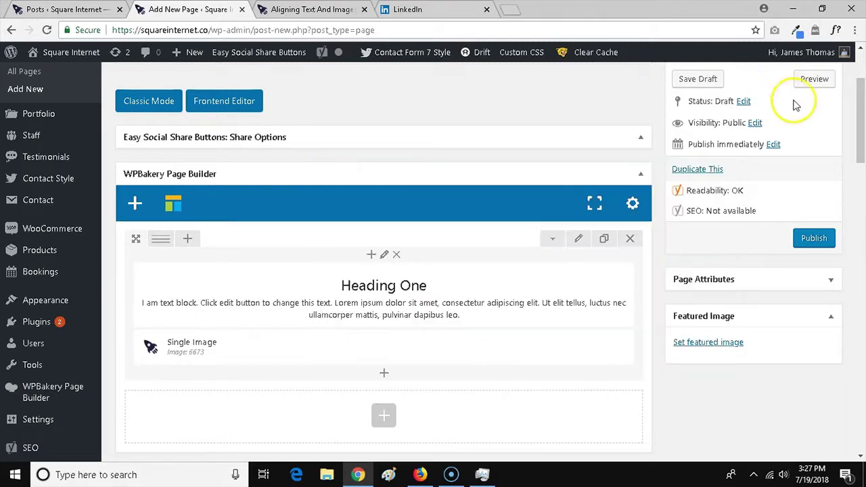
Preview the page to examine the layout of the stretched row, and go back to the page editor.
left_click(820, 81)
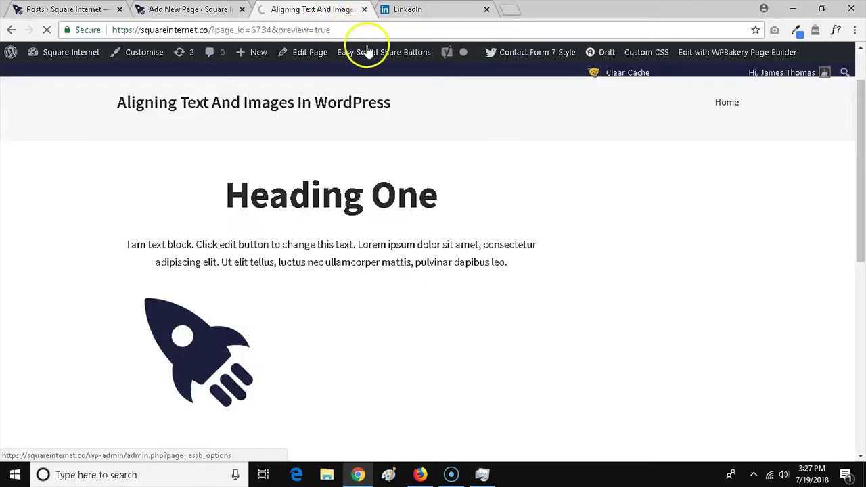
mouse_move(366, 52)
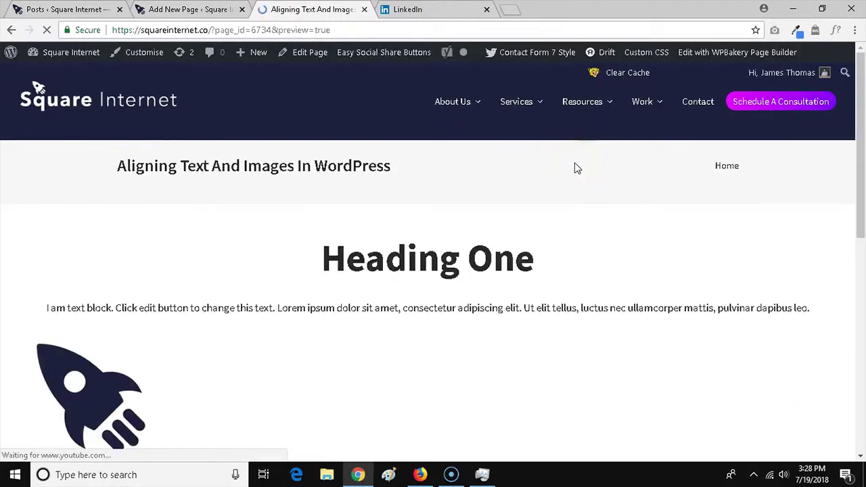
scroll(574, 163, "down", 1)
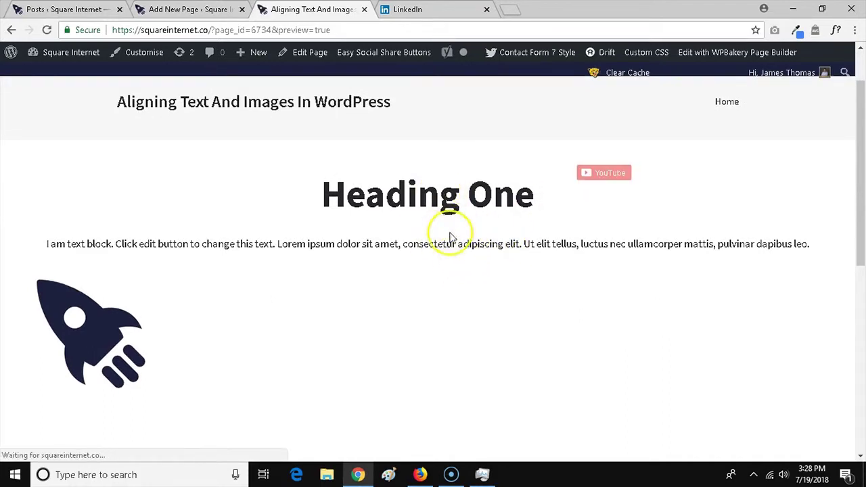
key("ctrl+shift+Tab")
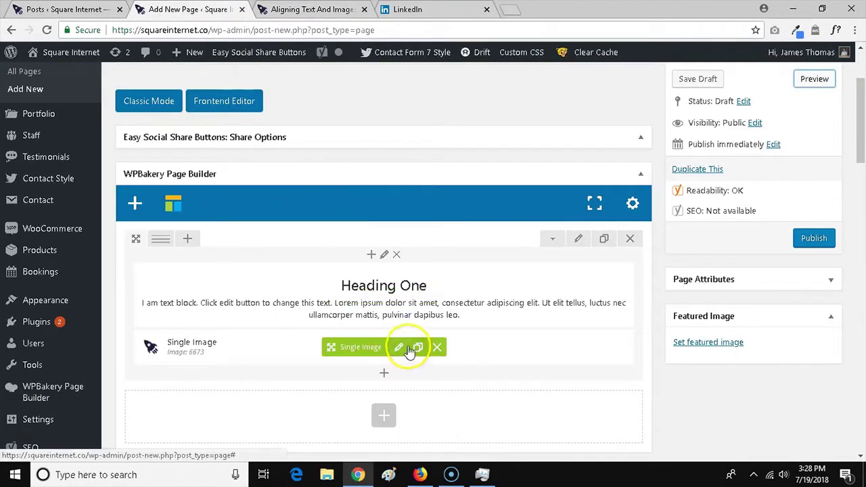
Set the rocket single image's alignment to Center and save the element.
left_click(403, 348)
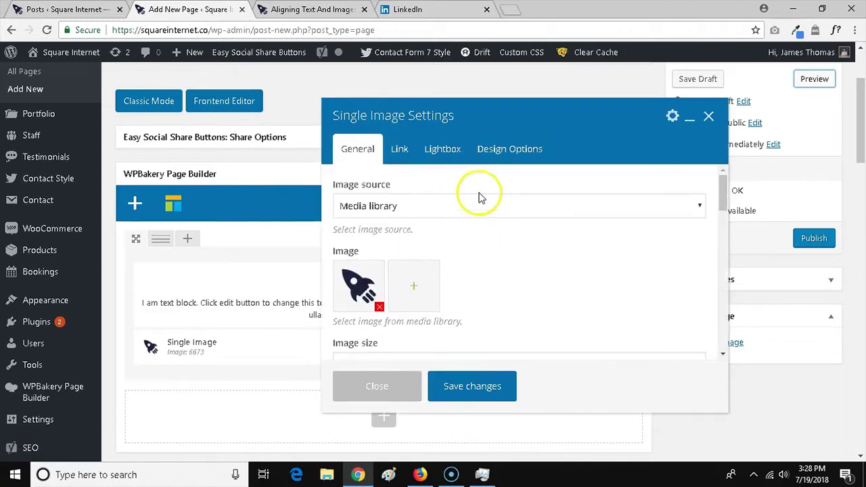
scroll(474, 200, "down", 5)
scroll(452, 223, "down", 4)
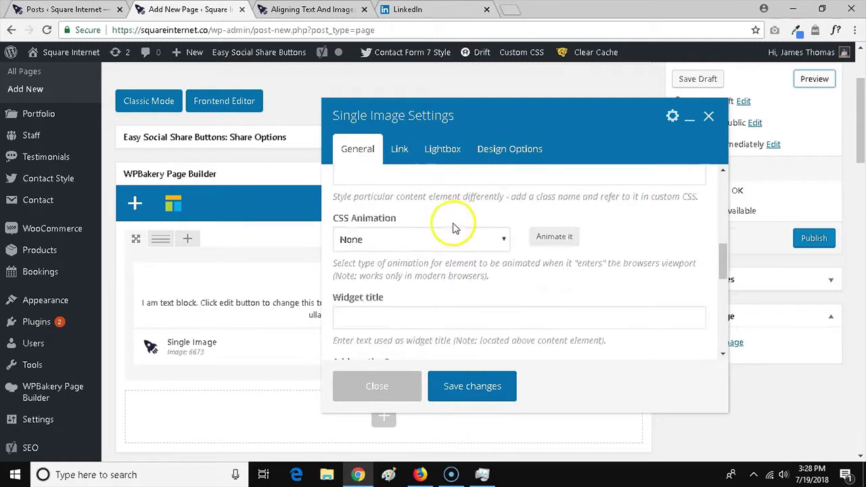
left_click(401, 250)
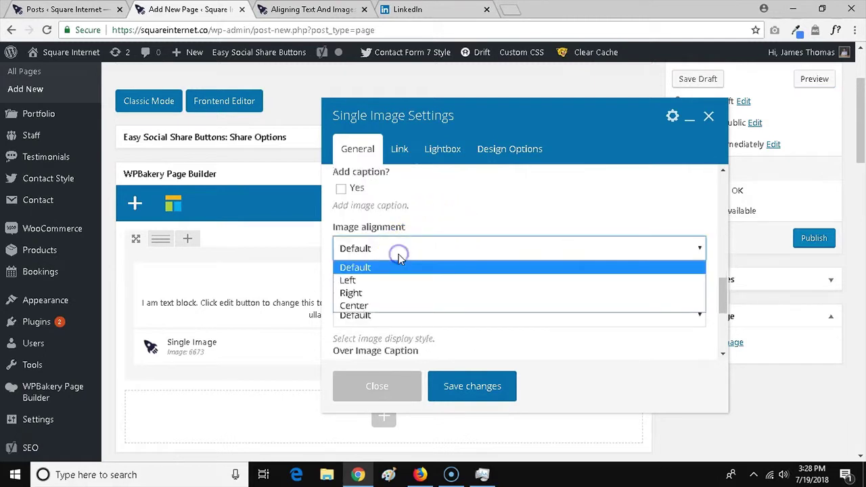
left_click(367, 303)
left_click(490, 385)
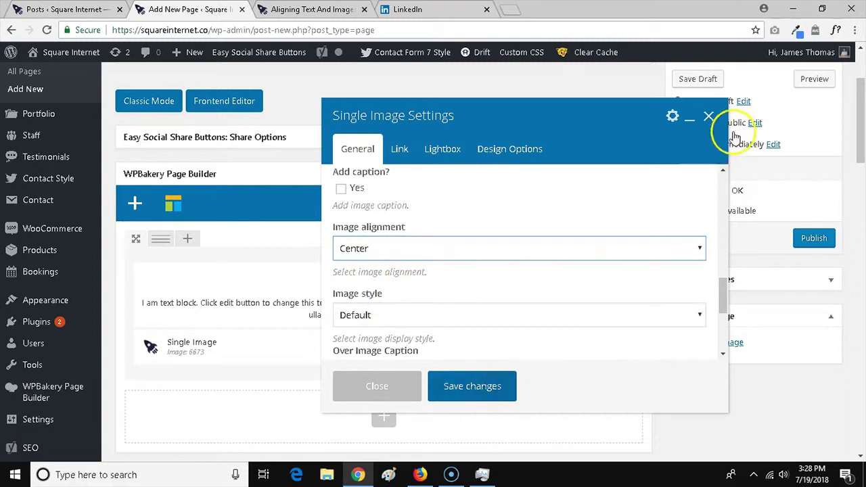
Preview the page to check the rocket image's position under the text, and return to the editor.
left_click(309, 10)
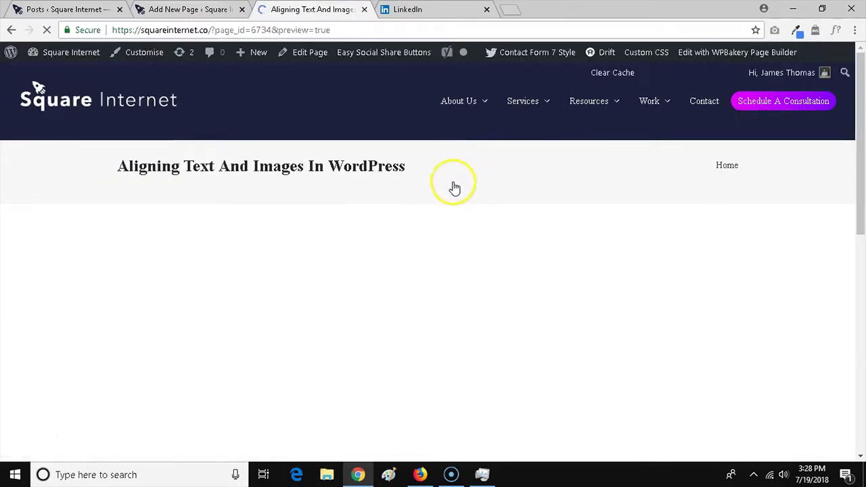
scroll(481, 191, "down", 1)
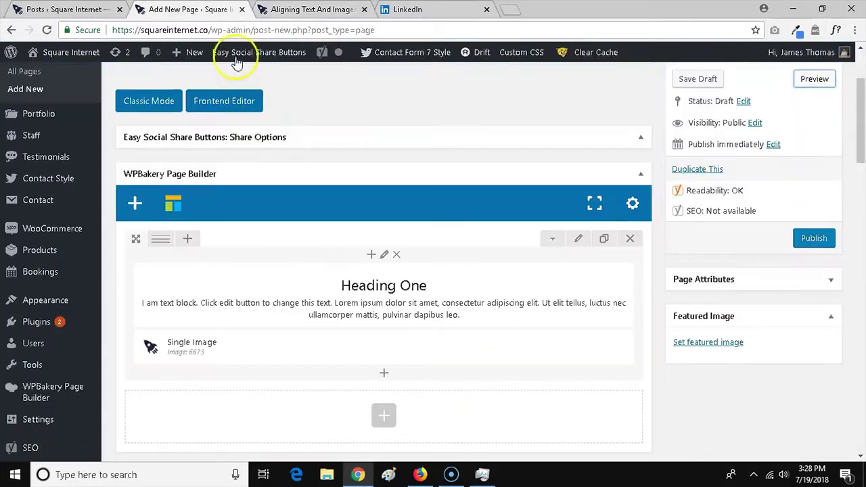
left_click(196, 9)
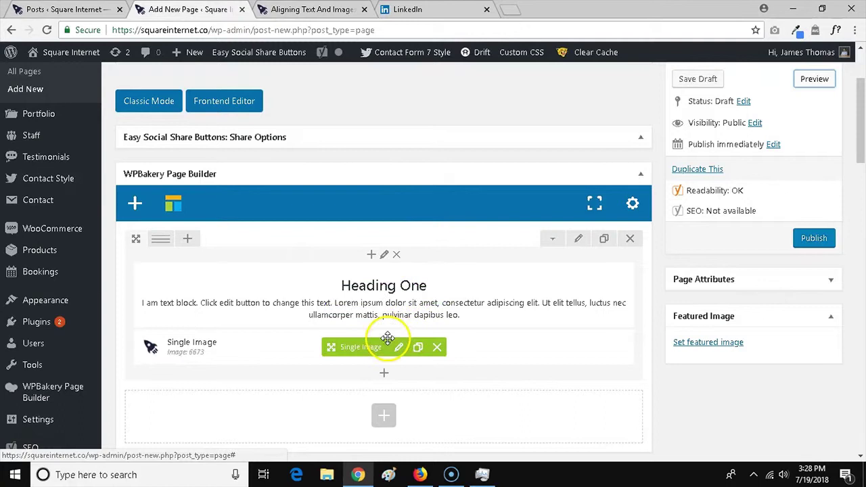
Change the rocket image's alignment to Right and save it, checking the result in the page preview.
left_click(395, 350)
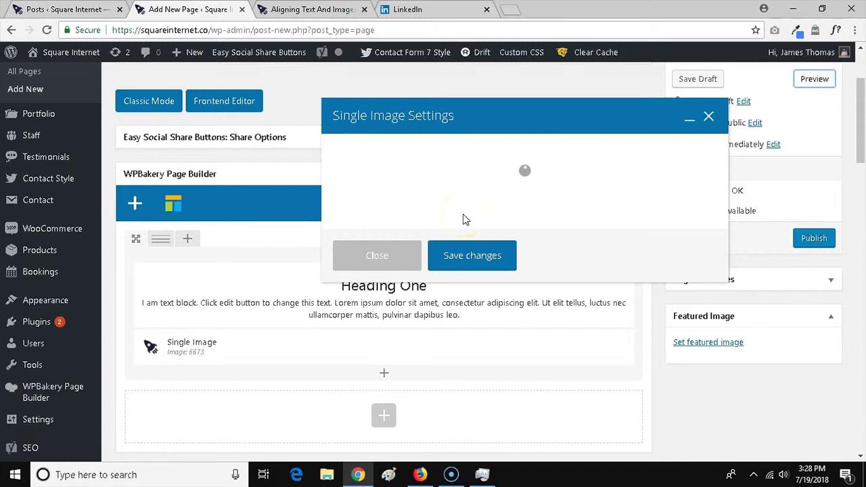
scroll(437, 236, "down", 10)
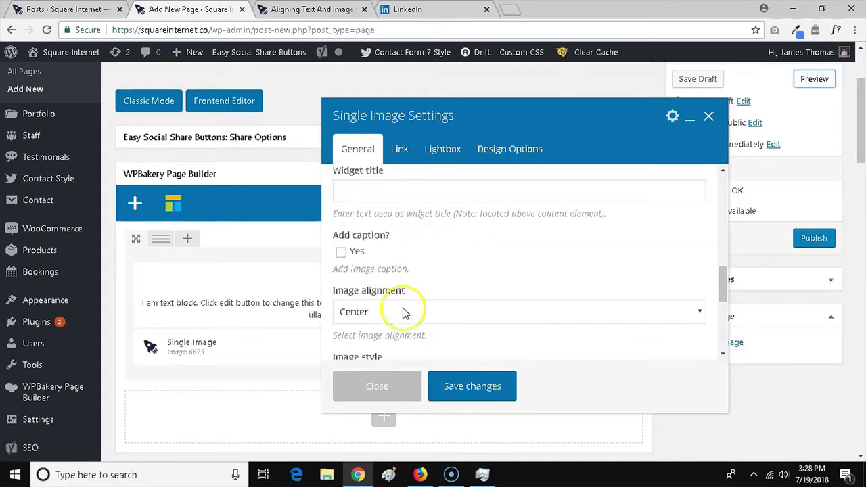
left_click(402, 313)
left_click(378, 368)
left_click(397, 311)
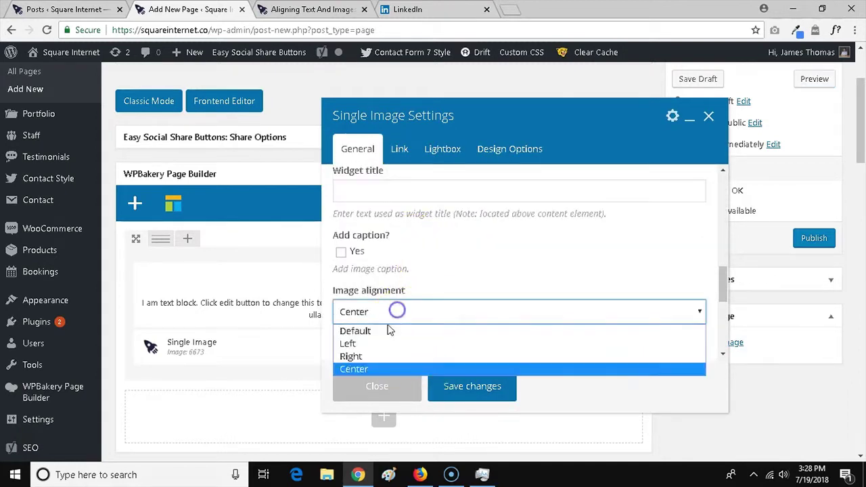
left_click(382, 356)
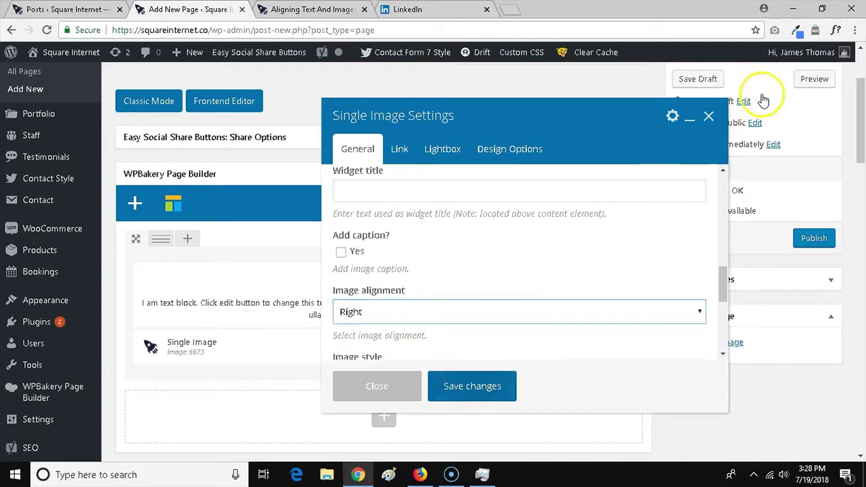
left_click(812, 79)
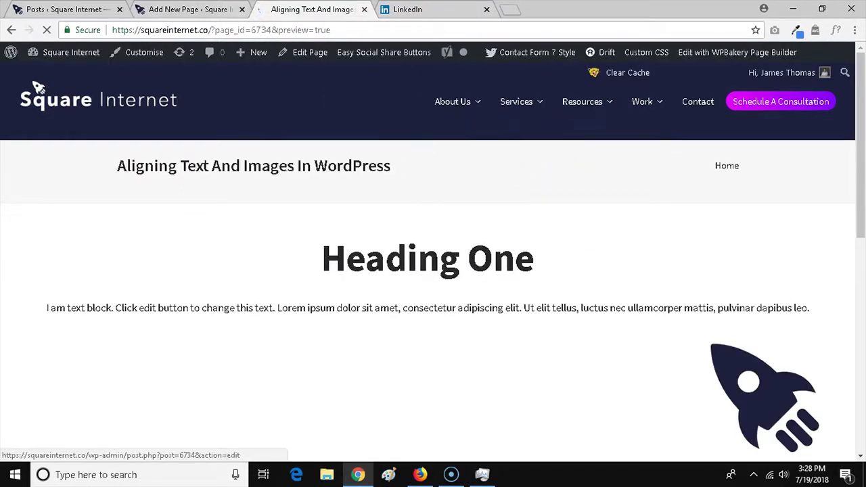
key("ctrl+shift+Tab")
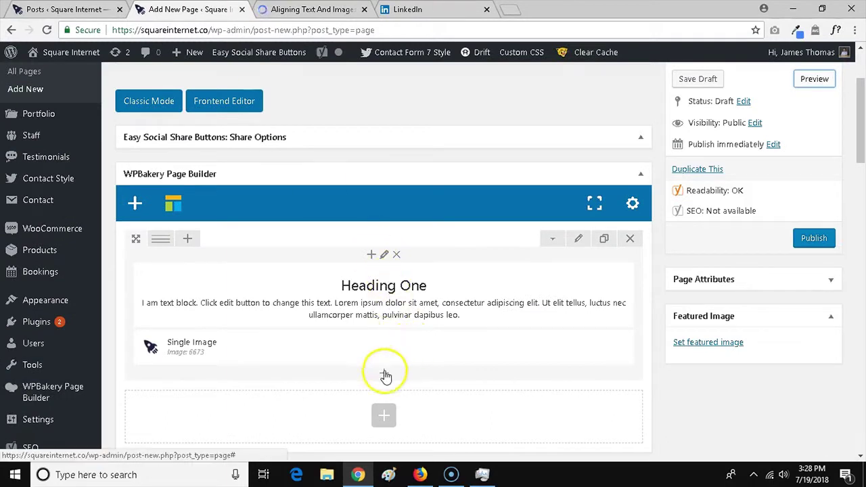
Search the element library for "head" and add a Heading element below the rocket image.
left_click(384, 373)
type("head")
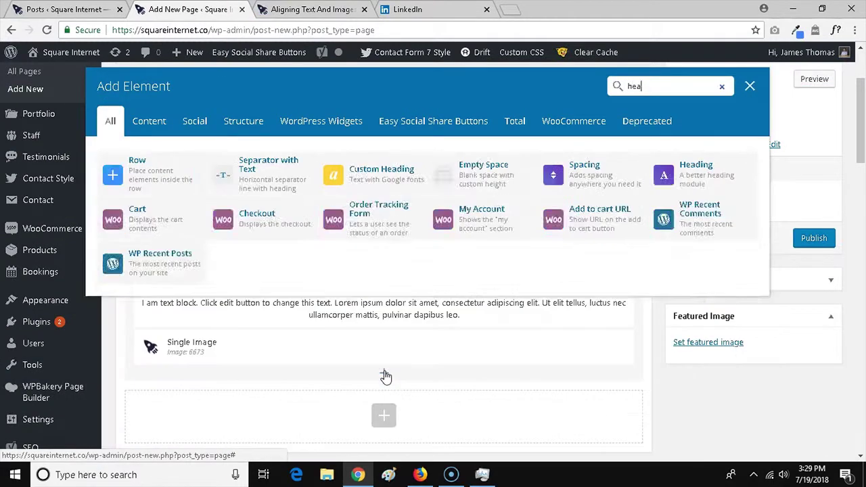
left_click(380, 187)
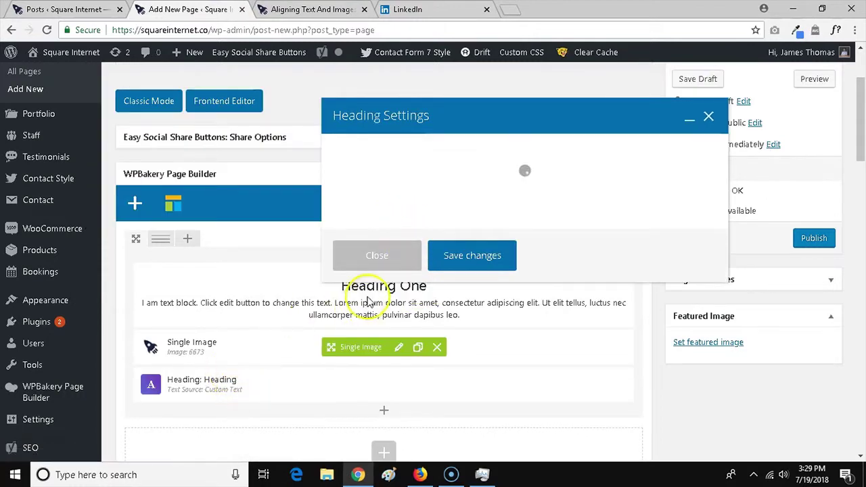
Look through the new heading's General and Typography settings, examining its text source, style, alignment, tag and font size options.
left_click(419, 150)
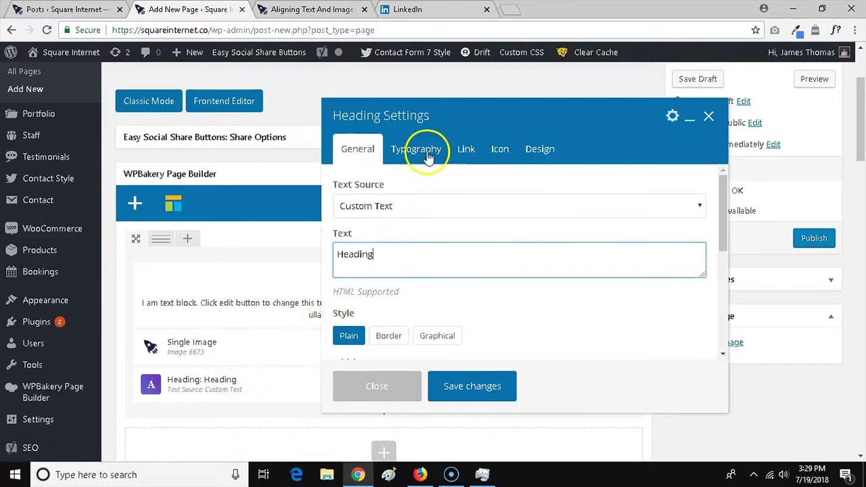
left_click(358, 147)
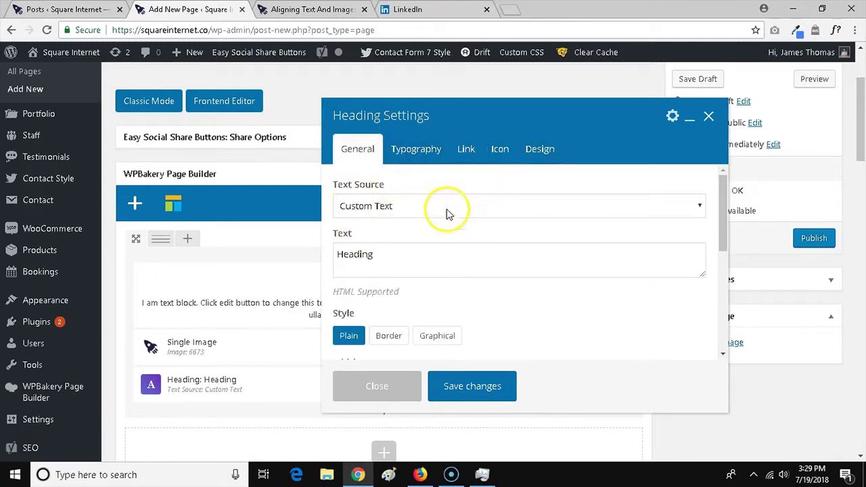
scroll(464, 230, "down", 4)
scroll(470, 230, "up", 3)
scroll(472, 235, "up", 2)
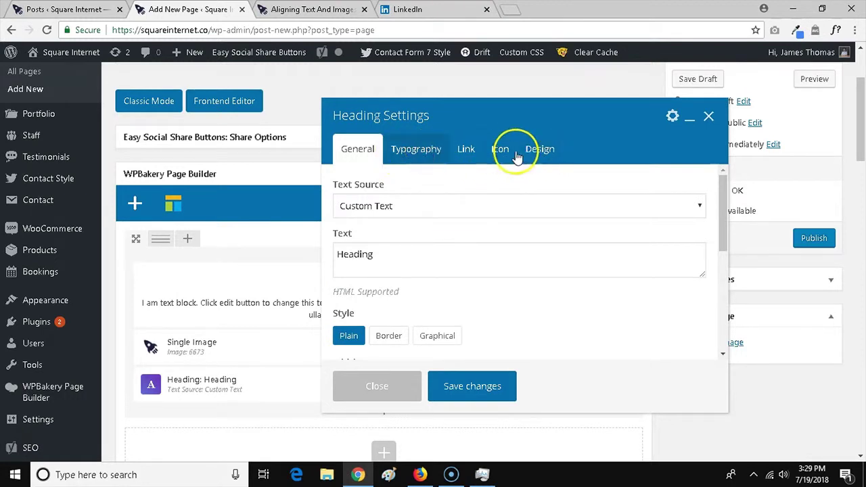
left_click(422, 151)
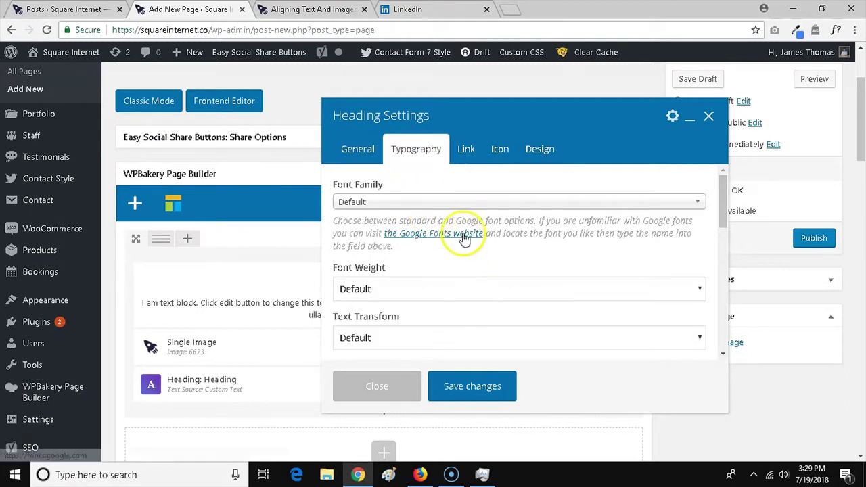
scroll(460, 233, "down", 2)
scroll(460, 230, "up", 1)
scroll(423, 244, "down", 1)
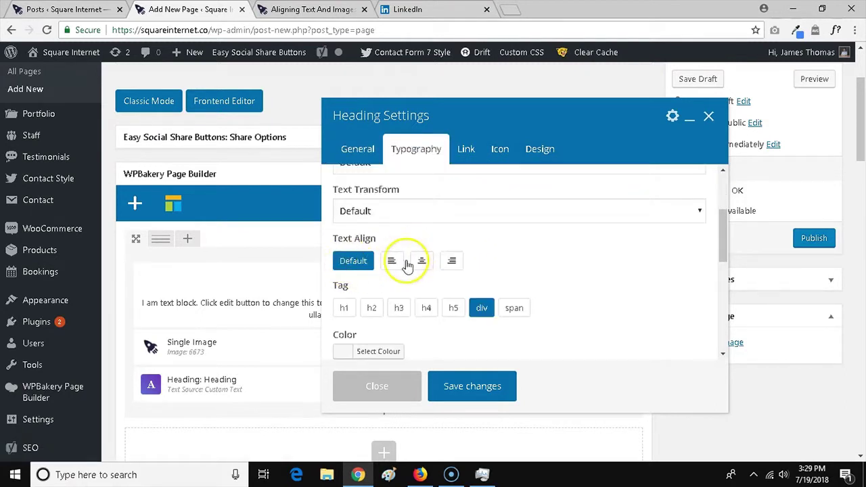
scroll(433, 233, "up", 2)
scroll(433, 233, "down", 2)
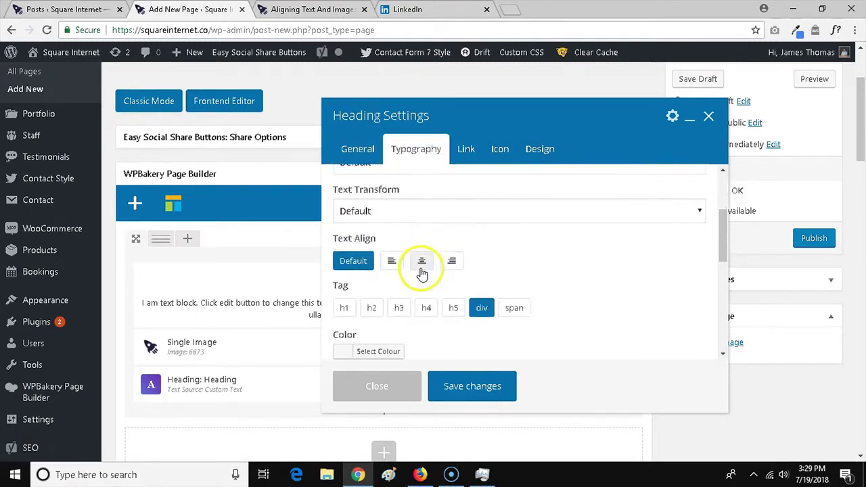
scroll(450, 261, "down", 3)
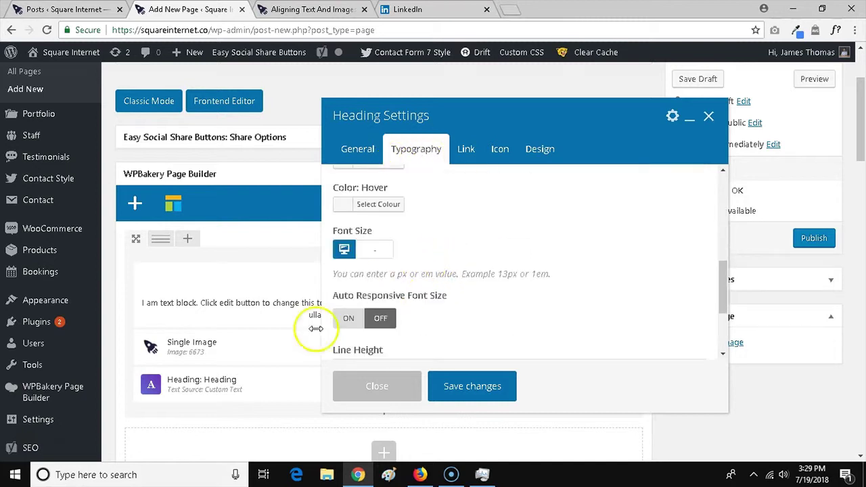
left_click(346, 147)
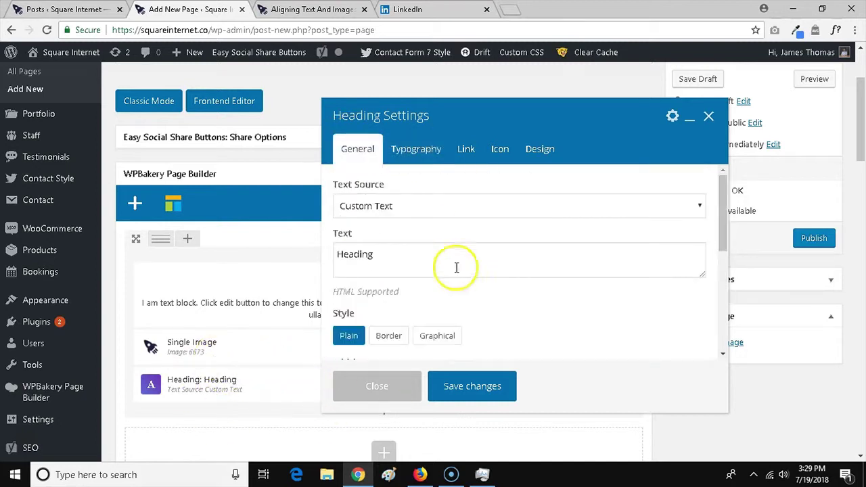
Set the new heading's text alignment to center and save the element.
double_click(396, 251)
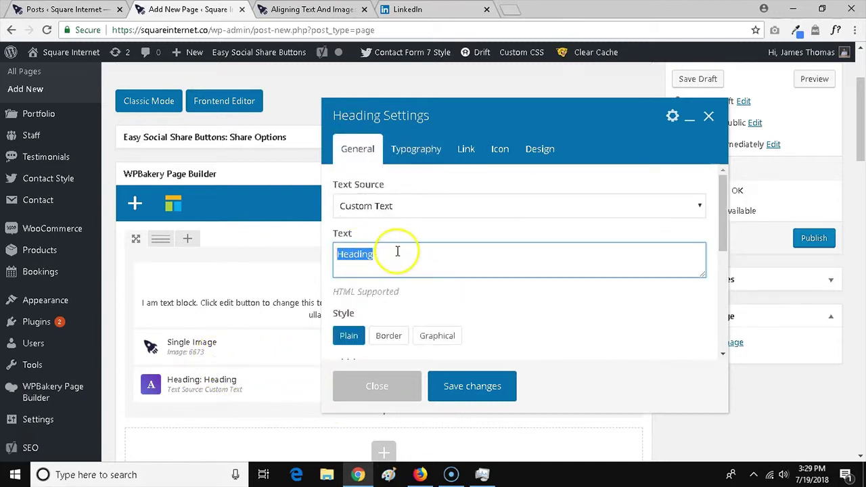
left_click(412, 158)
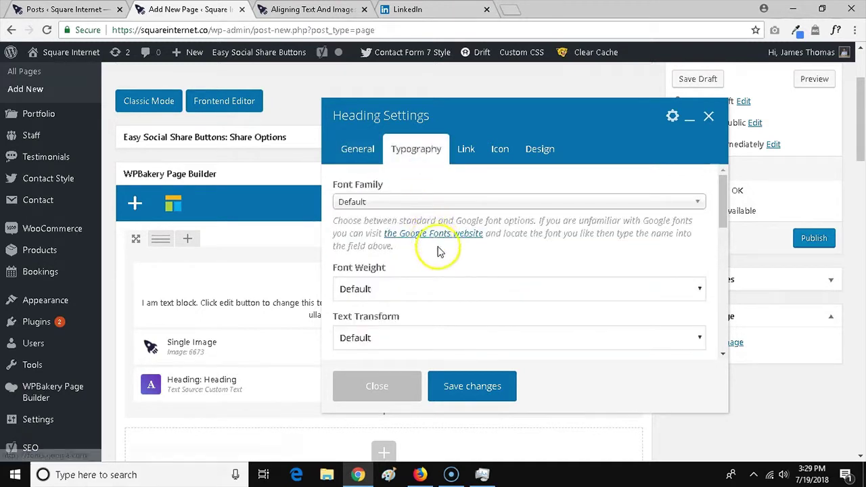
scroll(438, 251, "down", 5)
left_click(422, 202)
left_click(484, 385)
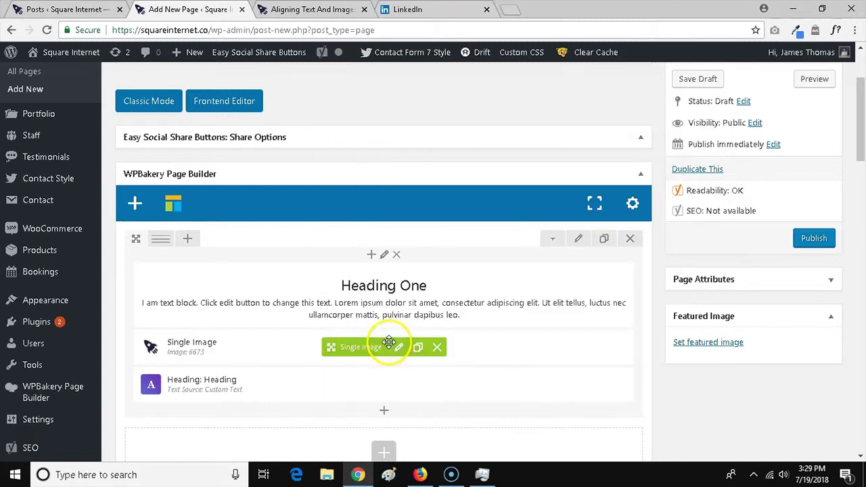
Change the rocket single image's alignment to Center and save its settings.
left_click(398, 348)
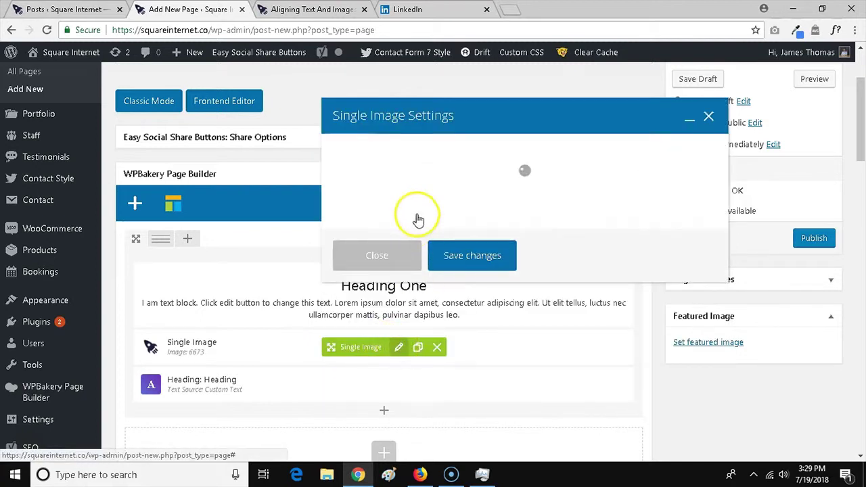
scroll(446, 250, "down", 8)
scroll(446, 257, "down", 5)
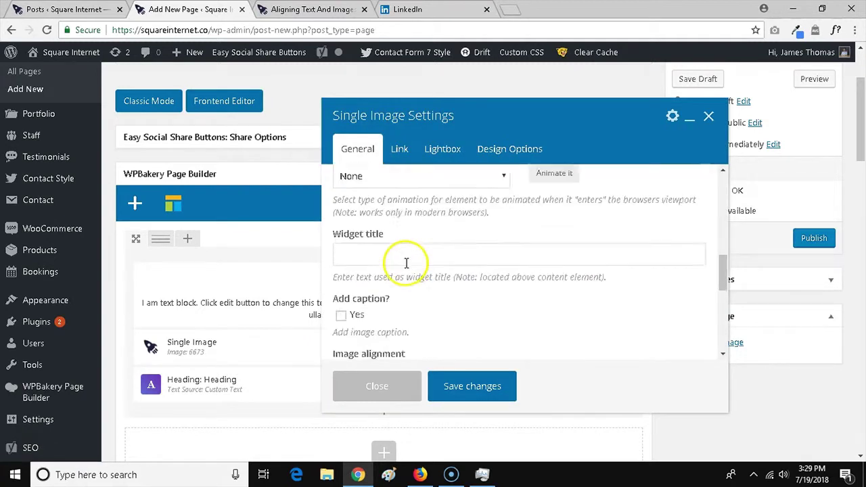
left_click(395, 251)
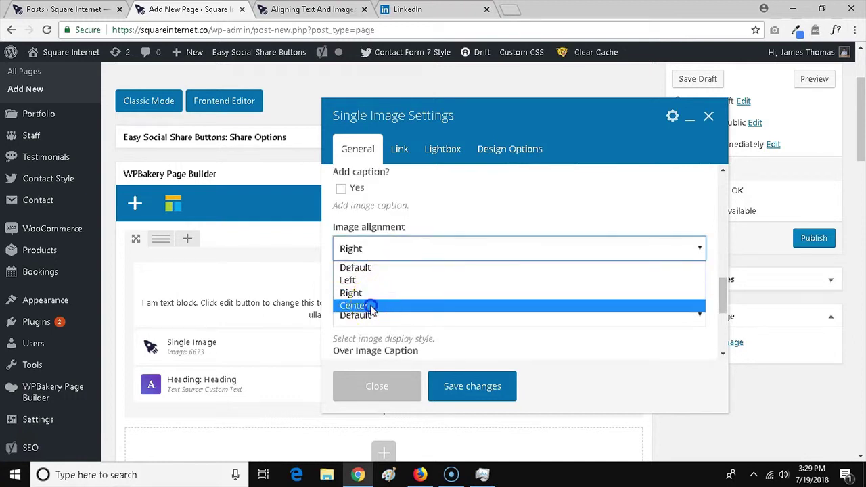
left_click(376, 305)
left_click(355, 383)
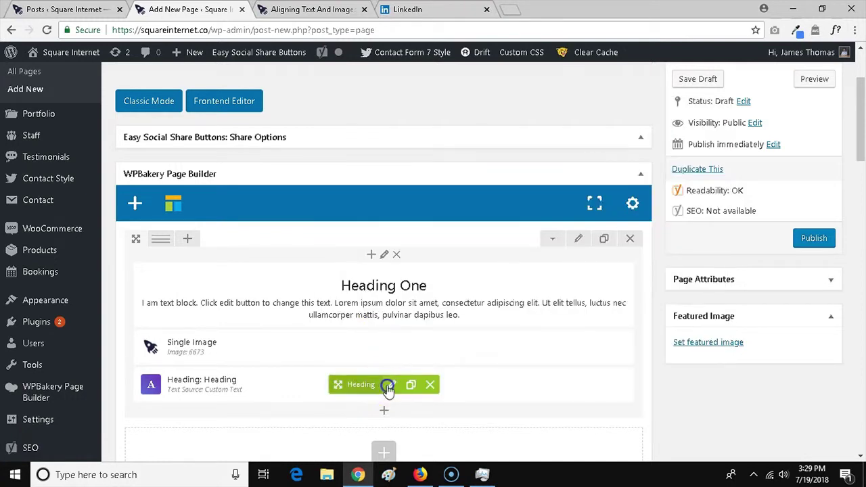
Set the new heading's tag to h2 and save the element.
left_click(391, 384)
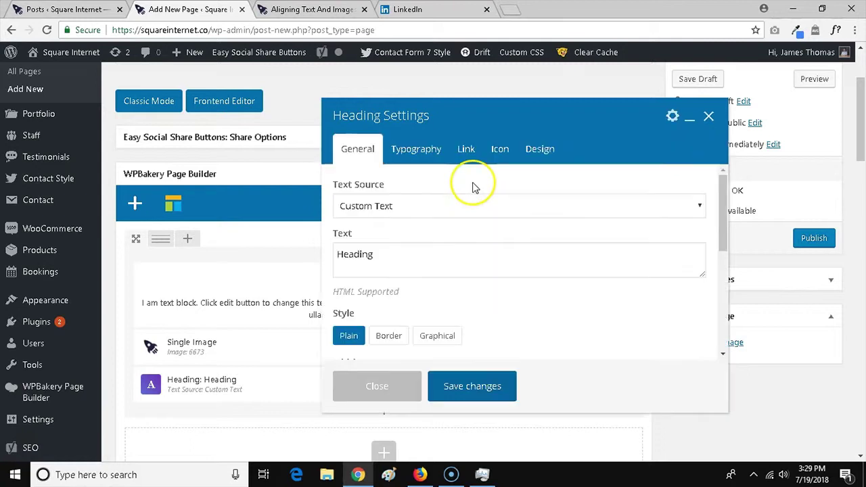
left_click(426, 150)
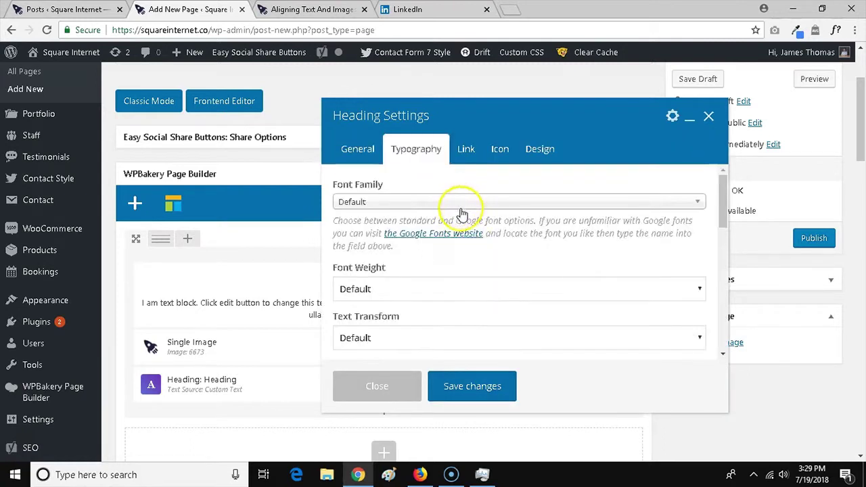
scroll(459, 202, "down", 3)
left_click(371, 244)
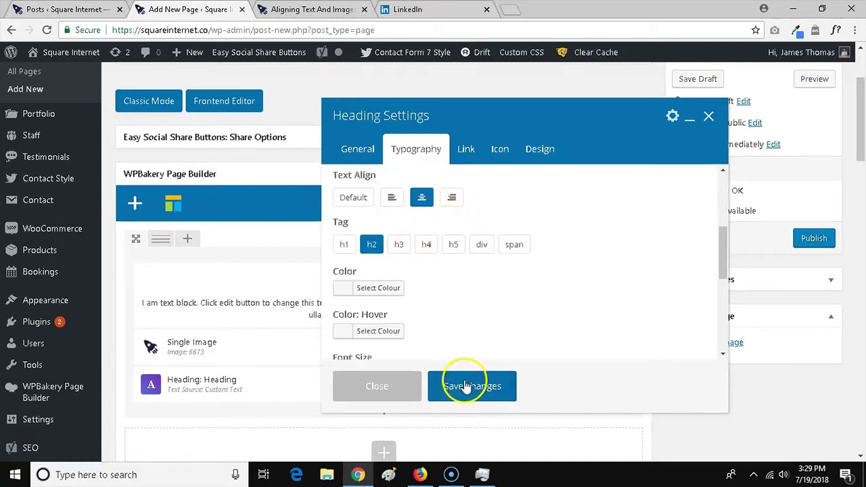
left_click(334, 386)
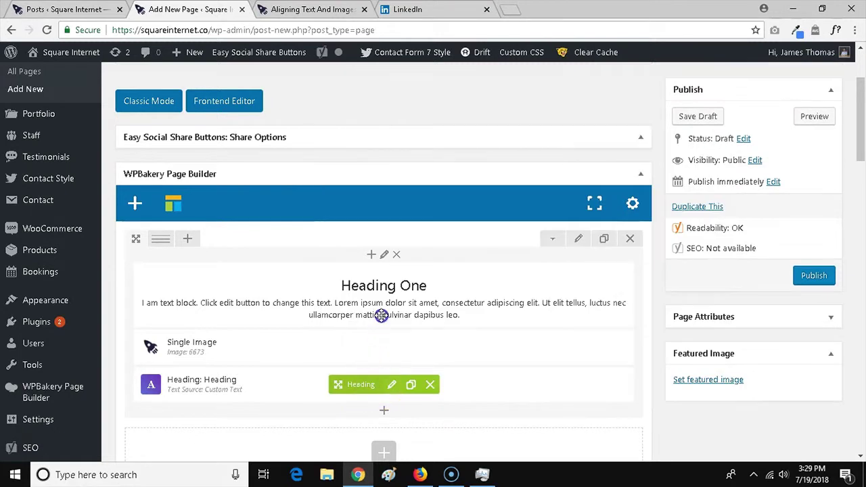
Move the Heading element between the text block and the rocket image, and preview the page.
left_click_drag(381, 316, 378, 365)
left_click_drag(687, 142, 717, 132)
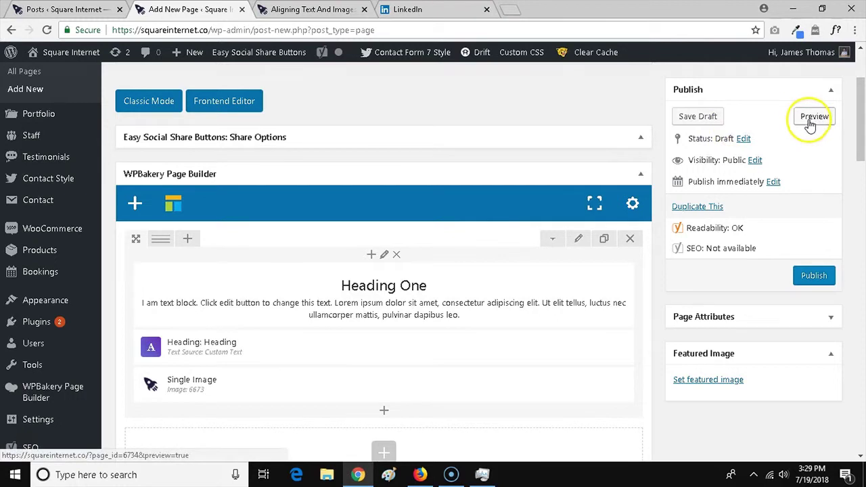
left_click(814, 116)
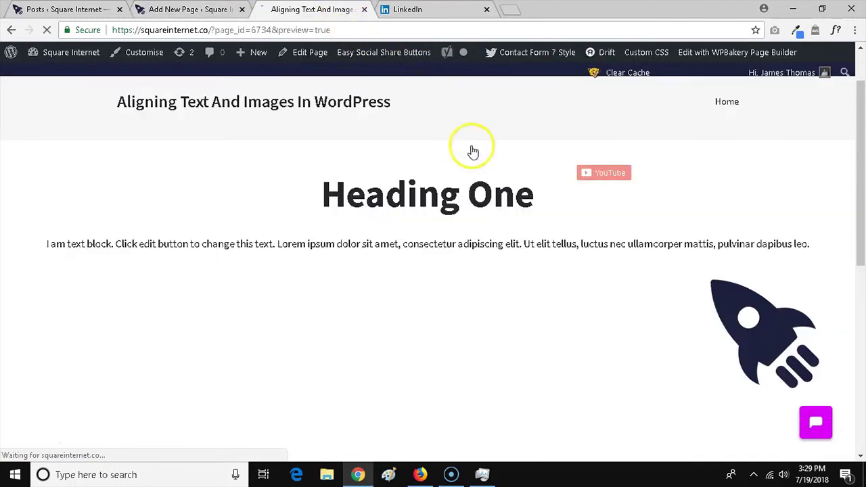
Examine the alignment of the headings, text block and rocket image in the page preview.
mouse_move(459, 134)
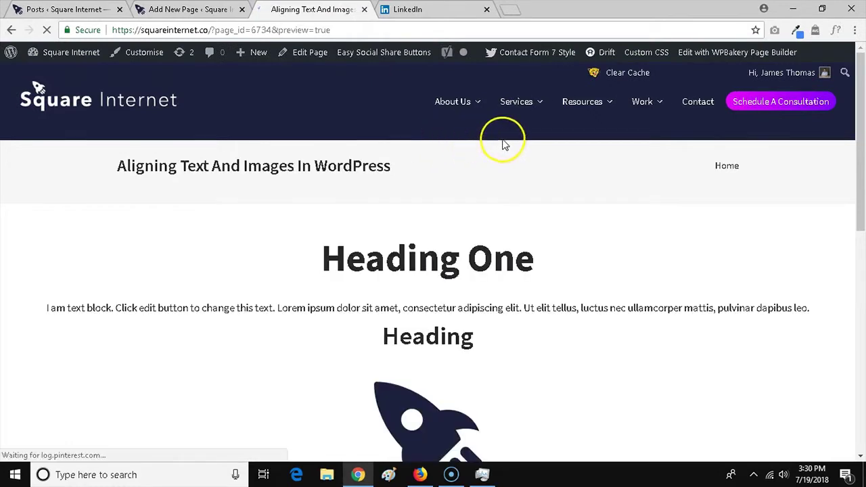
scroll(497, 140, "down", 2)
scroll(496, 140, "up", 2)
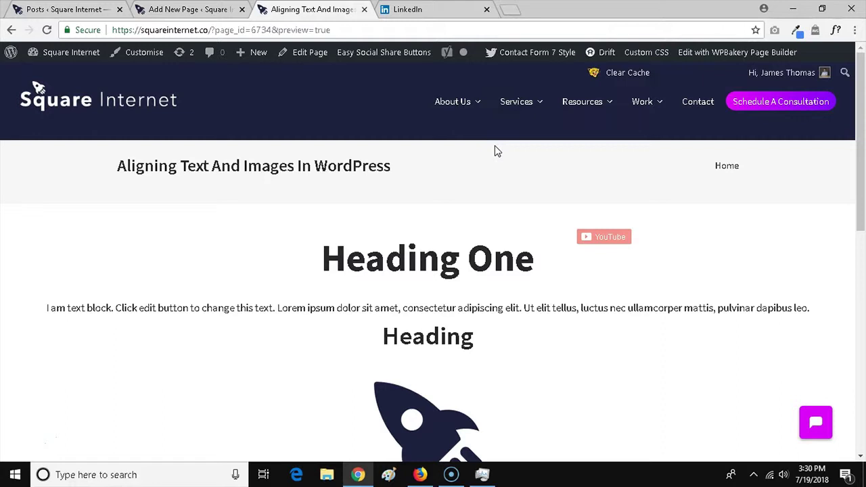
scroll(480, 203, "down", 3)
scroll(483, 232, "up", 3)
scroll(521, 232, "down", 2)
scroll(502, 241, "up", 2)
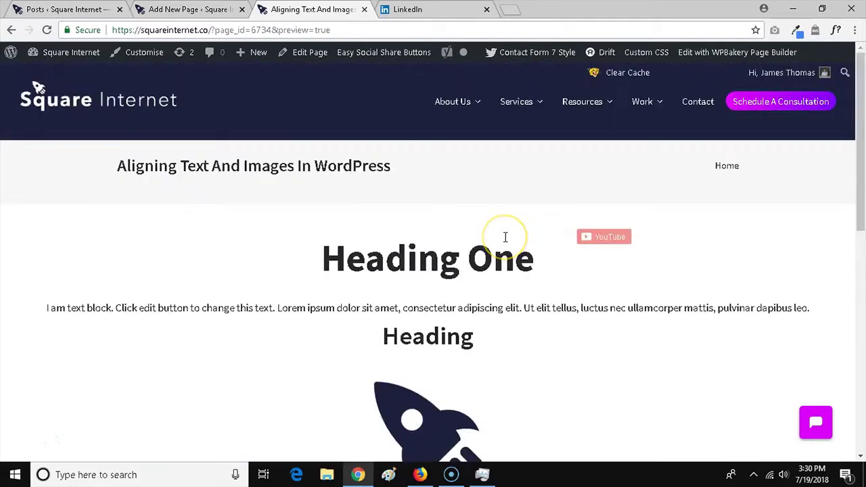